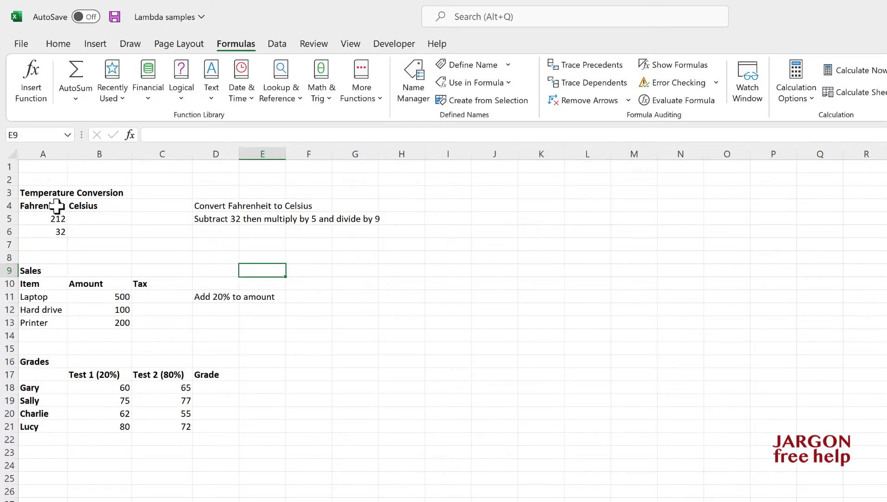
- Select the Fahrenheit values and the Test 1 and Test 2 score ranges, ending at B5
{"action": "left_click_drag", "start_coordinate": [45, 219], "coordinate": [40, 230]}
{"action": "left_click", "coordinate": [109, 220]}
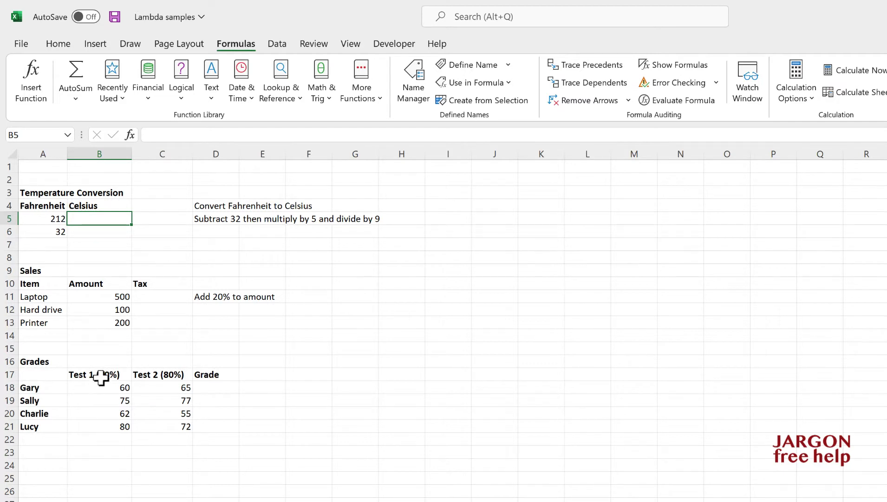
{"action": "left_click_drag", "start_coordinate": [102, 373], "coordinate": [94, 424]}
{"action": "left_click", "coordinate": [156, 375]}
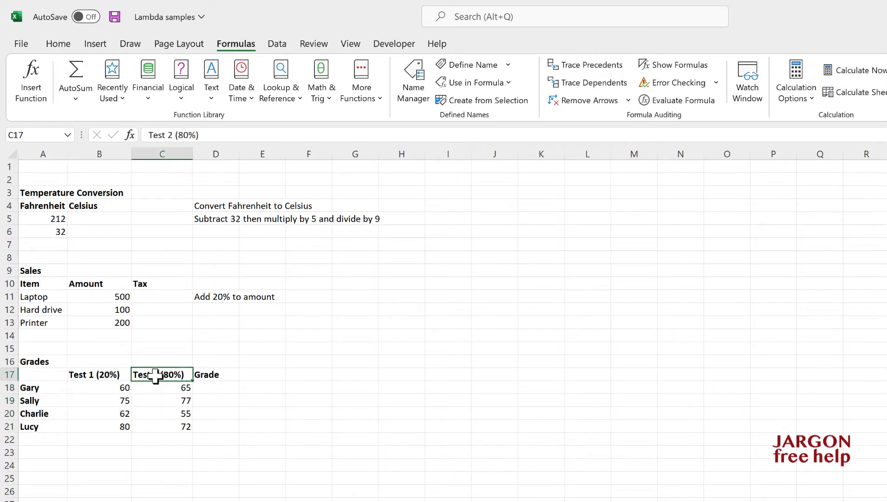
{"action": "left_click_drag", "start_coordinate": [155, 374], "coordinate": [153, 426]}
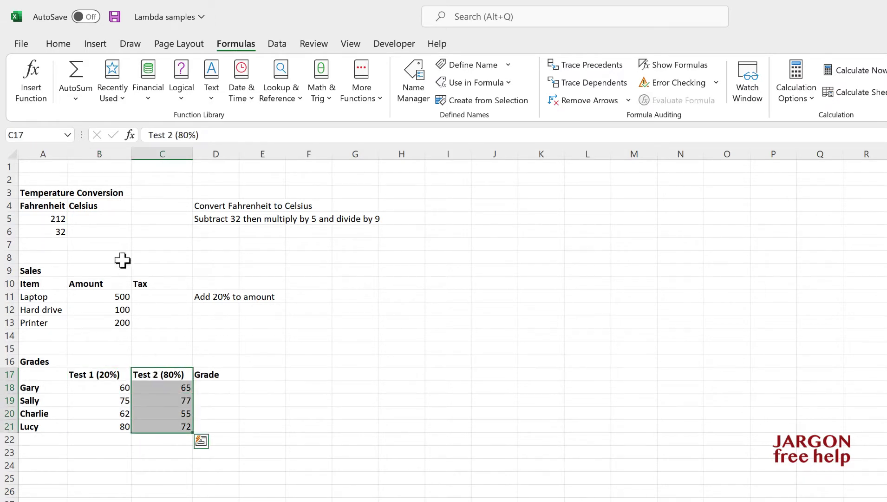
{"action": "left_click", "coordinate": [98, 216]}
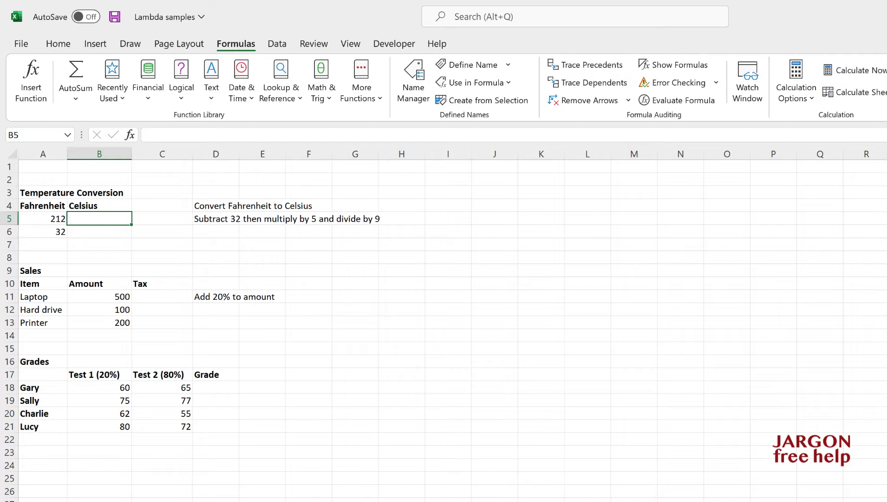
- Enter =ToCelsius(A5) in B5 using the function suggestion
{"action": "type", "text": "="}
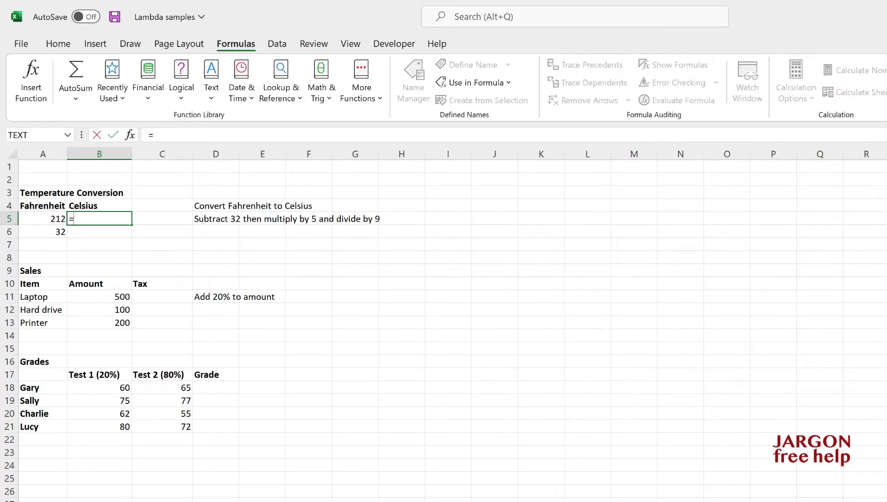
{"action": "type", "text": "to"}
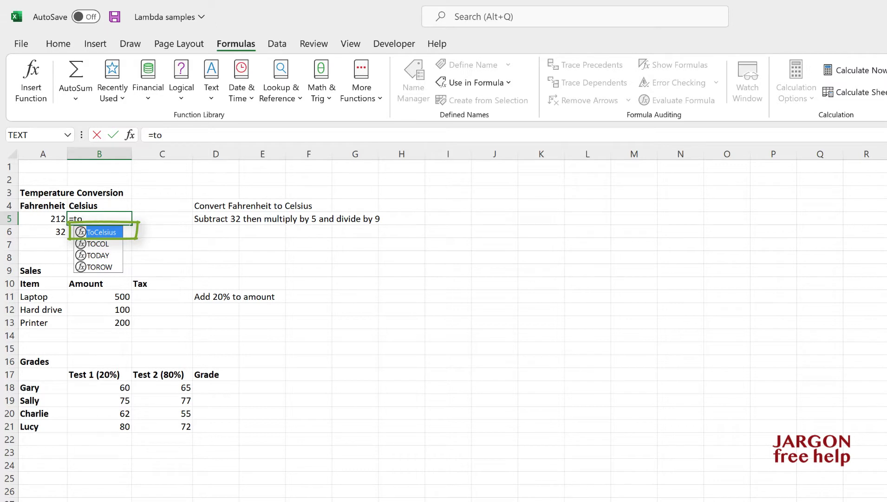
{"action": "key", "text": "Tab"}
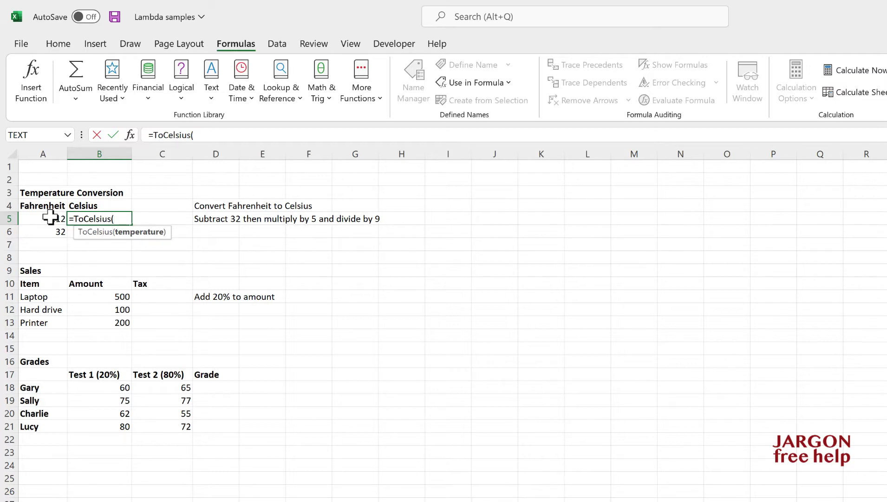
{"action": "left_click", "coordinate": [49, 217]}
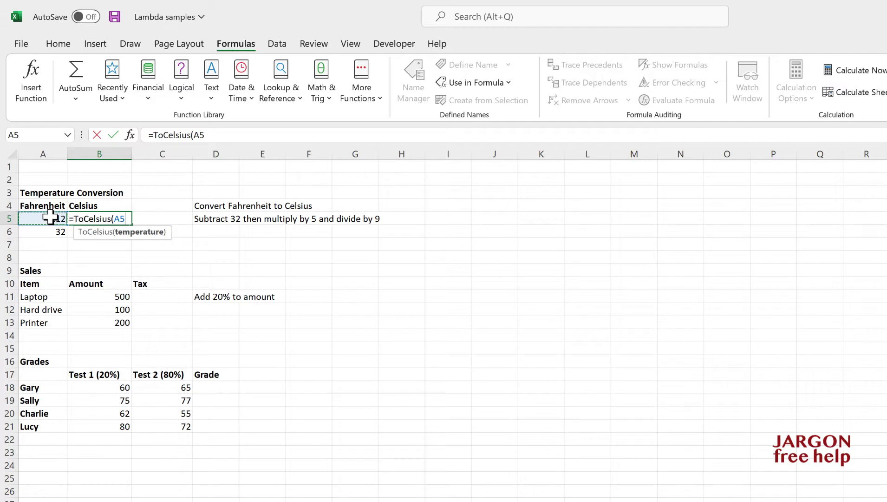
{"action": "key", "text": "Return"}
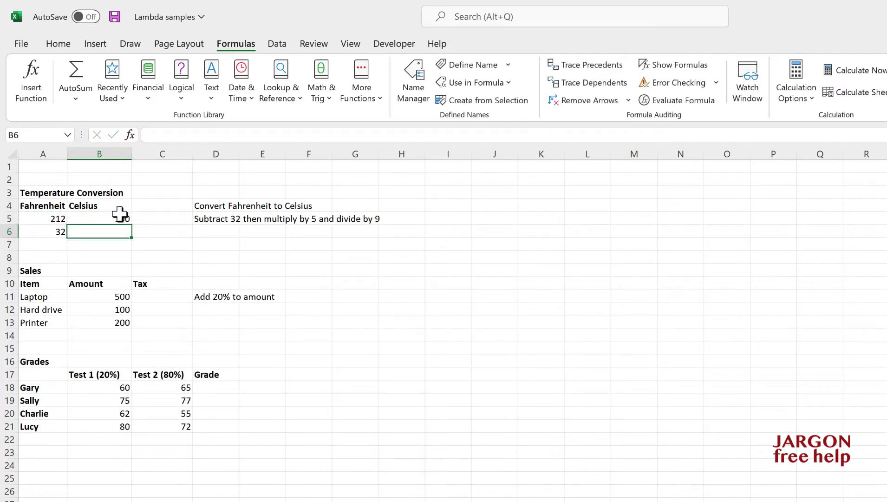
- Test the formula by changing A5 to 100, then restore it to 212
{"action": "left_click", "coordinate": [46, 224]}
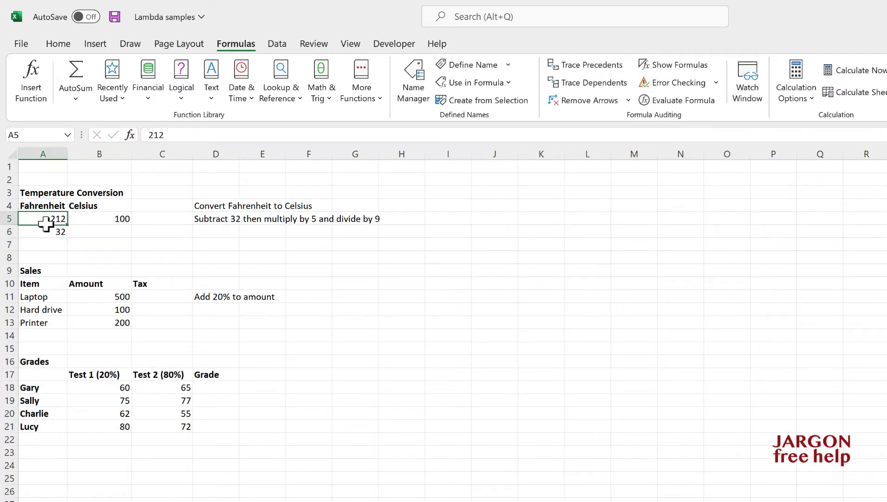
{"action": "type", "text": "100"}
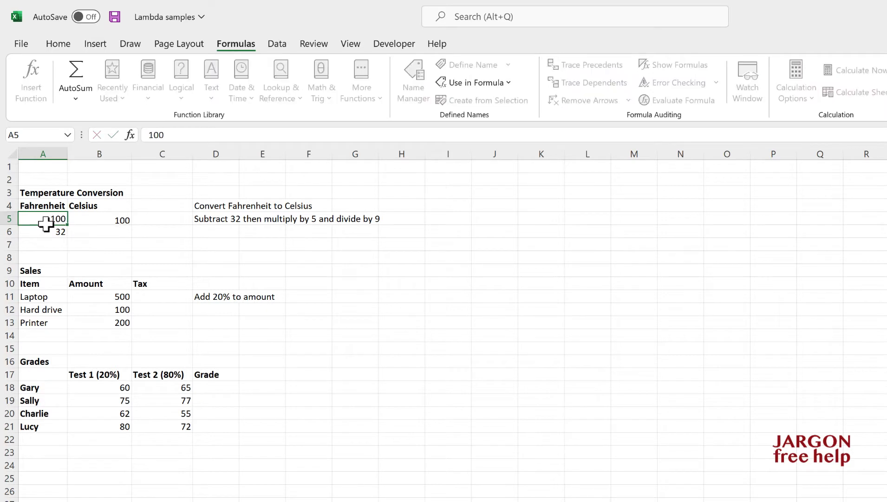
{"action": "key", "text": "Return"}
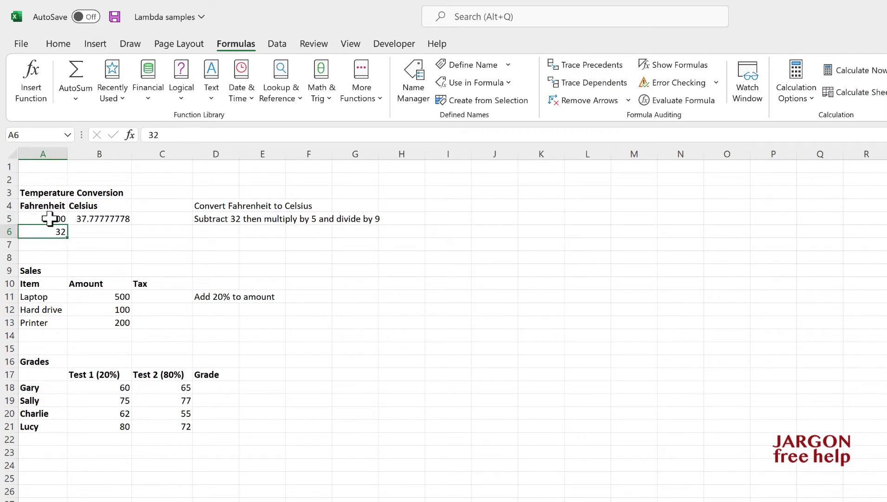
{"action": "left_click", "coordinate": [49, 218]}
{"action": "type", "text": "212"}
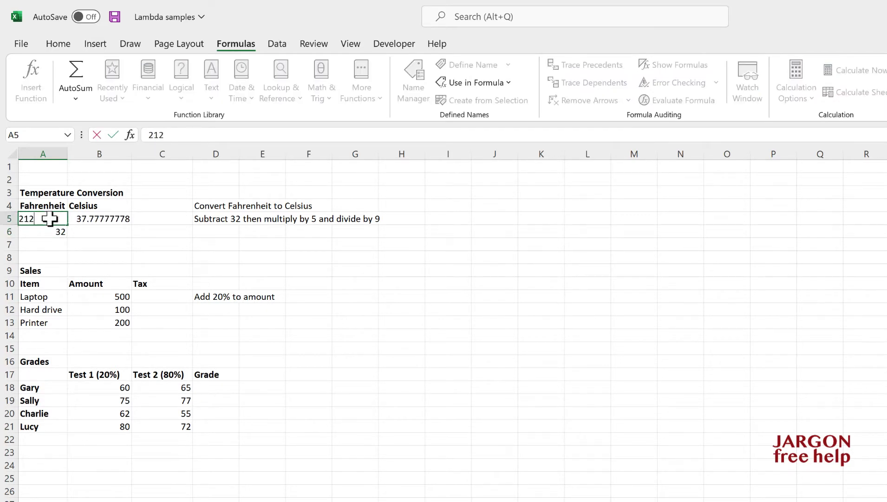
{"action": "key", "text": "Return"}
- Fill the Celsius formula from B5 down to B6
{"action": "left_click", "coordinate": [123, 222]}
{"action": "left_click_drag", "start_coordinate": [130, 226], "coordinate": [130, 234]}
{"action": "left_click", "coordinate": [154, 296]}
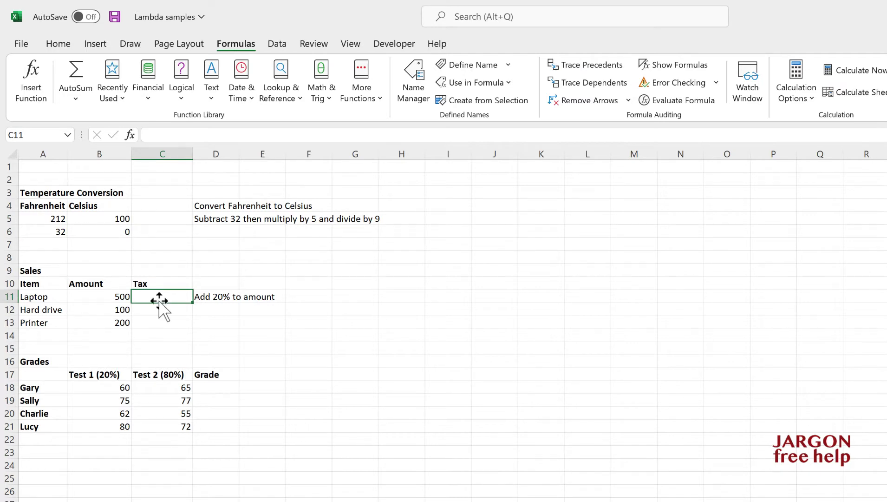
- Enter =AddVAT(B11) in C11 and fill it down to C13, giving 600, 120 and 240
{"action": "type", "text": "="}
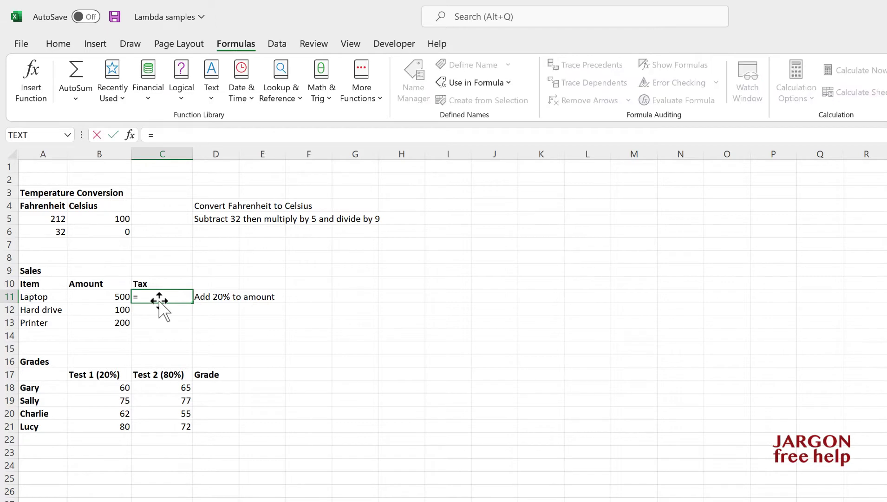
{"action": "type", "text": "add"}
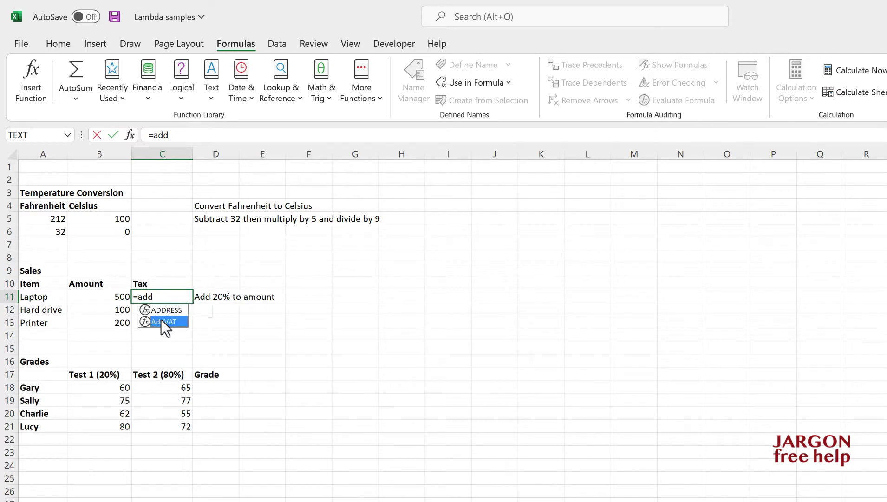
{"action": "double_click", "coordinate": [163, 321]}
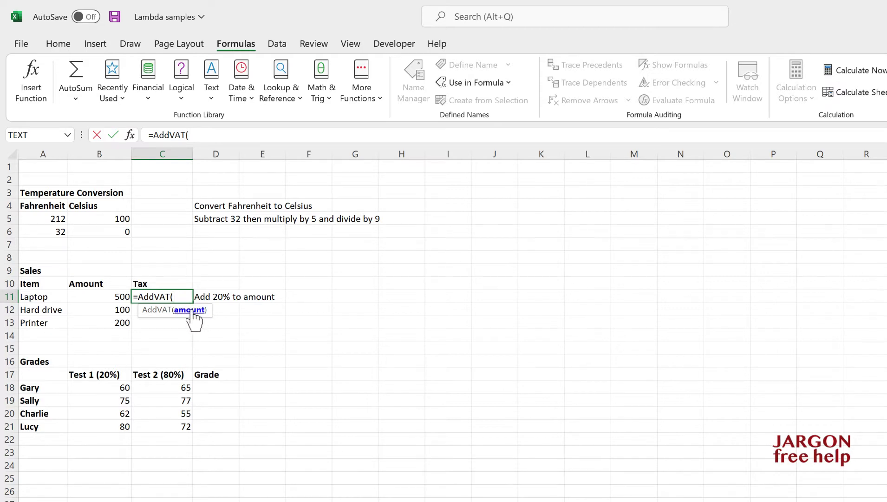
{"action": "left_click", "coordinate": [110, 298]}
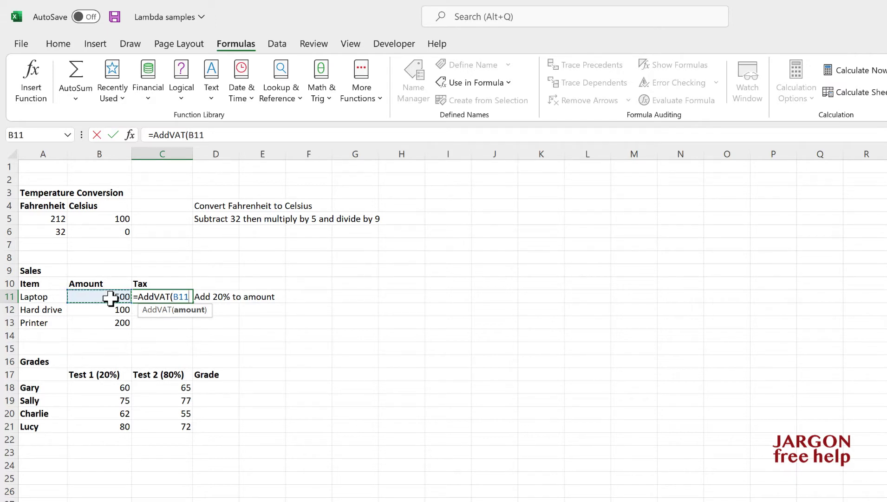
{"action": "type", "text": ")"}
{"action": "key", "text": "Return"}
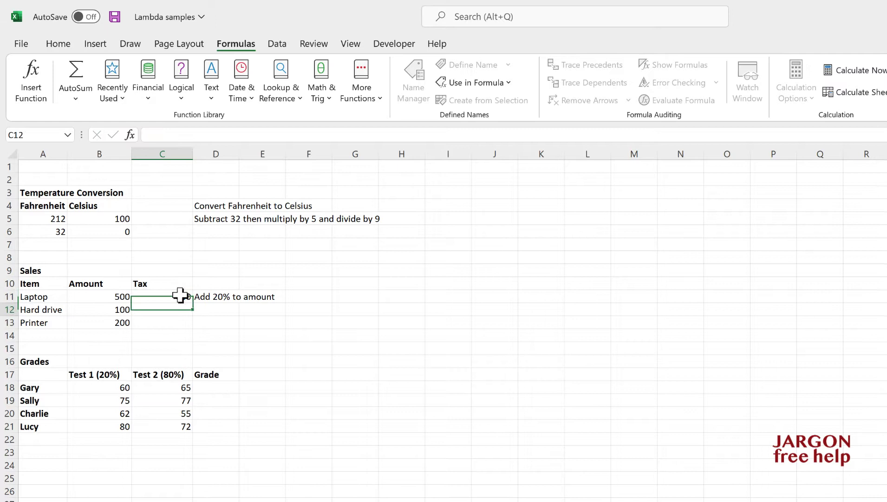
{"action": "left_click", "coordinate": [181, 297]}
{"action": "left_click_drag", "start_coordinate": [190, 301], "coordinate": [191, 324]}
{"action": "left_click", "coordinate": [178, 309]}
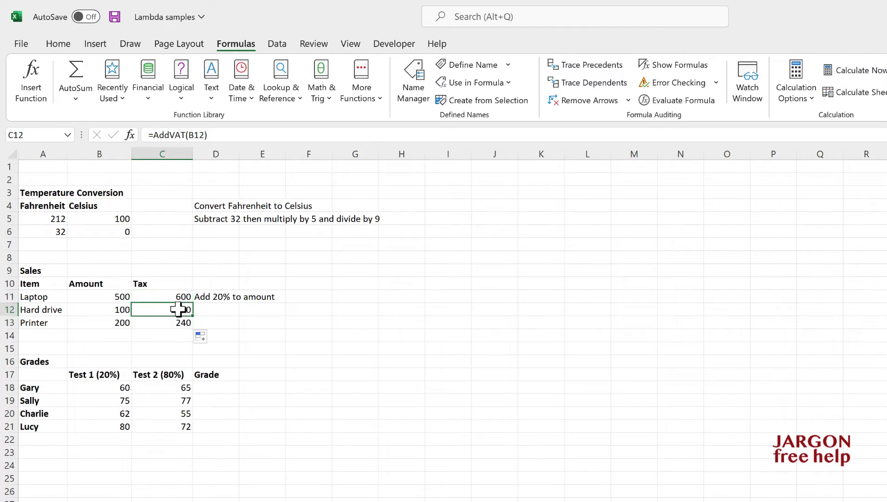
- In Name Manager, edit AddVAT's multiplier from 1.2 to 1.15 and close
{"action": "left_click", "coordinate": [416, 85]}
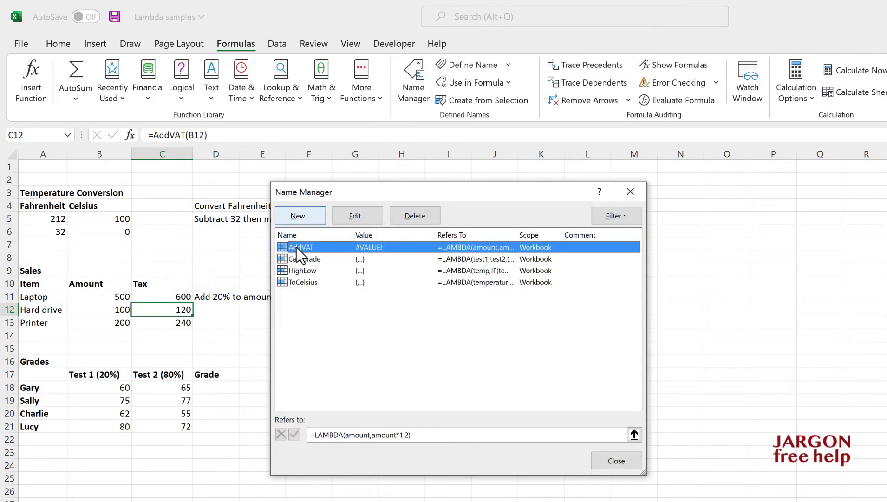
{"action": "left_click", "coordinate": [363, 216]}
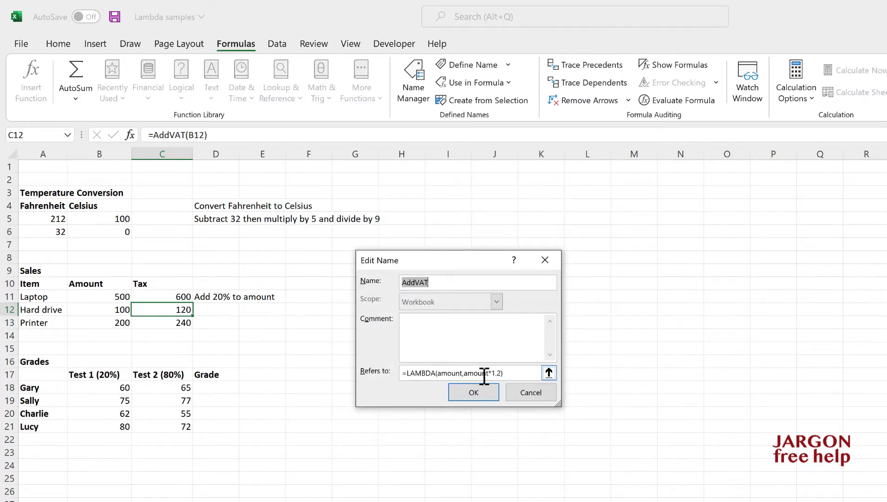
{"action": "left_click", "coordinate": [501, 372]}
{"action": "key", "text": "BackSpace"}
{"action": "type", "text": "15"}
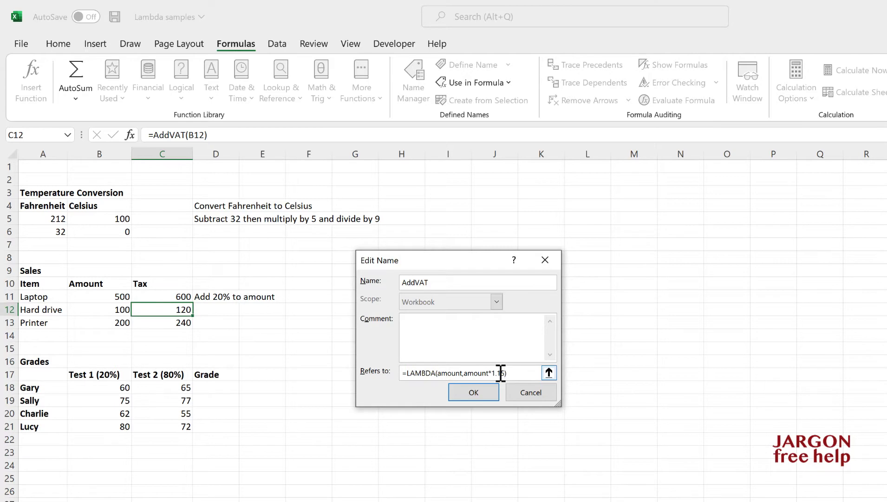
{"action": "key", "text": "Return"}
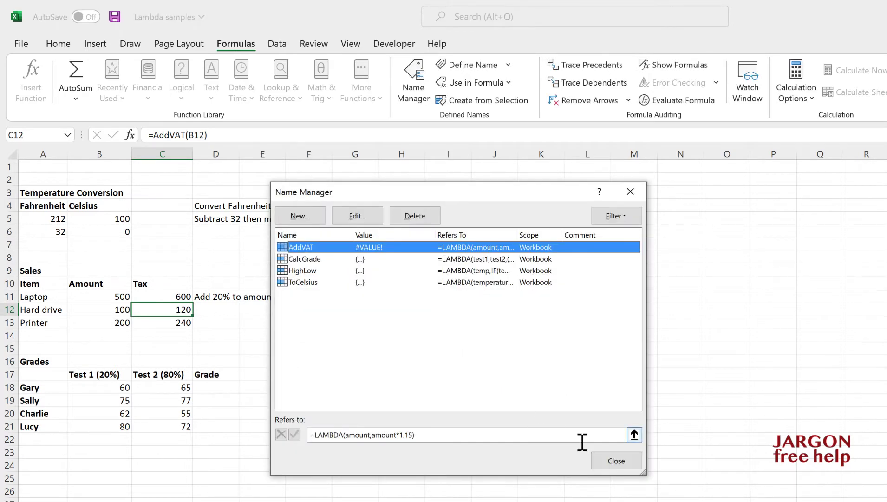
{"action": "left_click", "coordinate": [611, 460]}
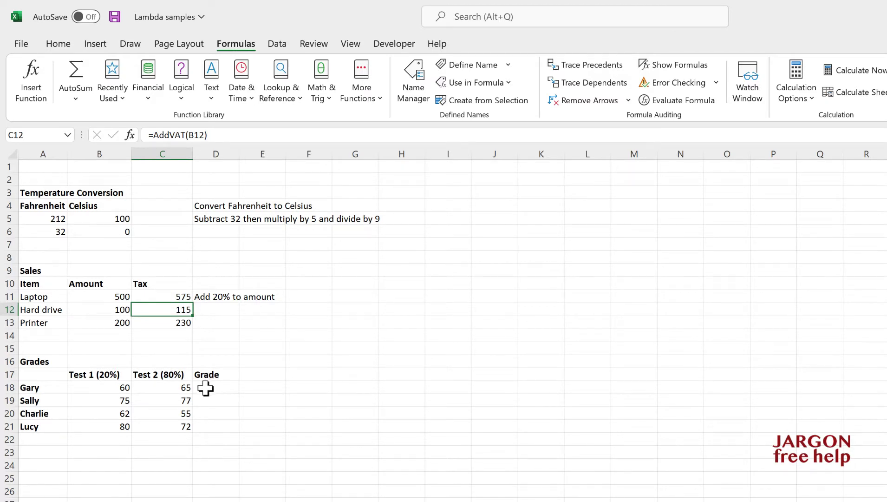
- Enter =CalcGrade(B18,C18) in D18 and fill down to D21, giving 64, 76.6, 56.4, 73.6
{"action": "left_click", "coordinate": [206, 388]}
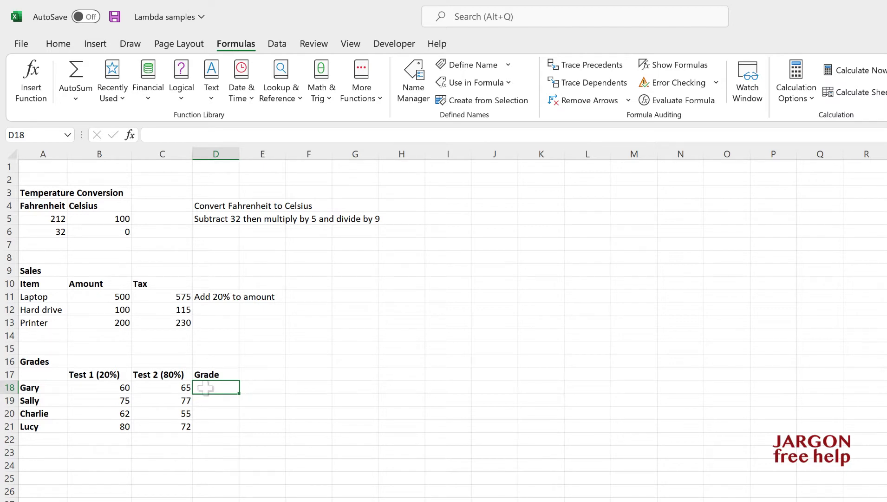
{"action": "type", "text": "="}
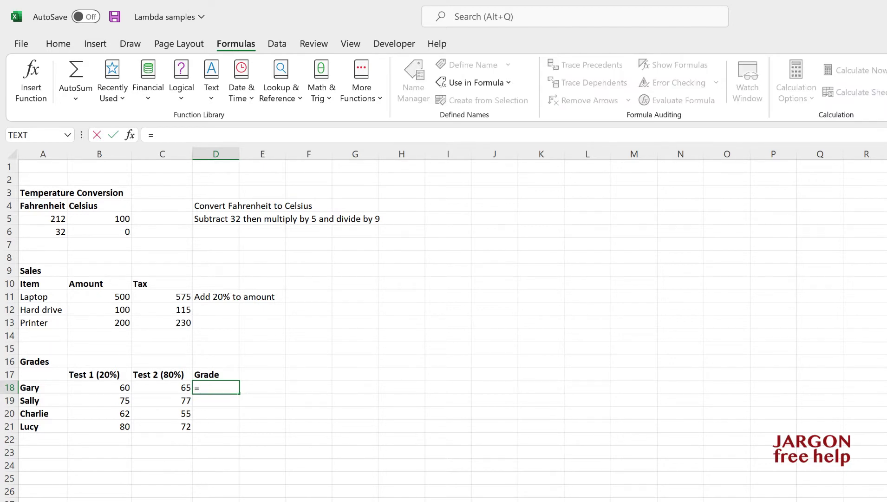
{"action": "type", "text": "calc"}
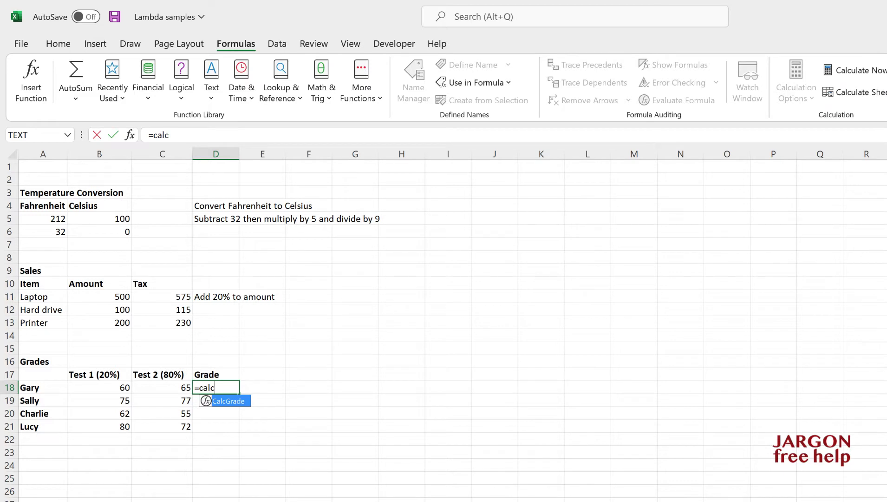
{"action": "key", "text": "Tab"}
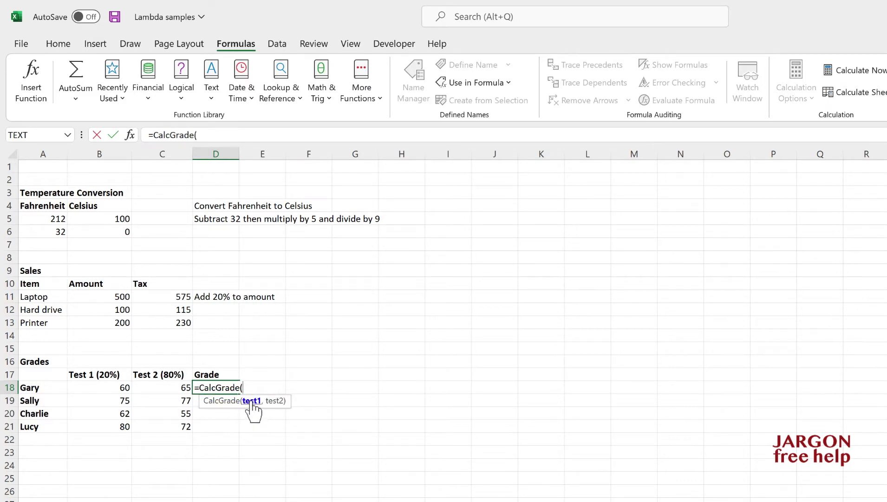
{"action": "left_click", "coordinate": [114, 388]}
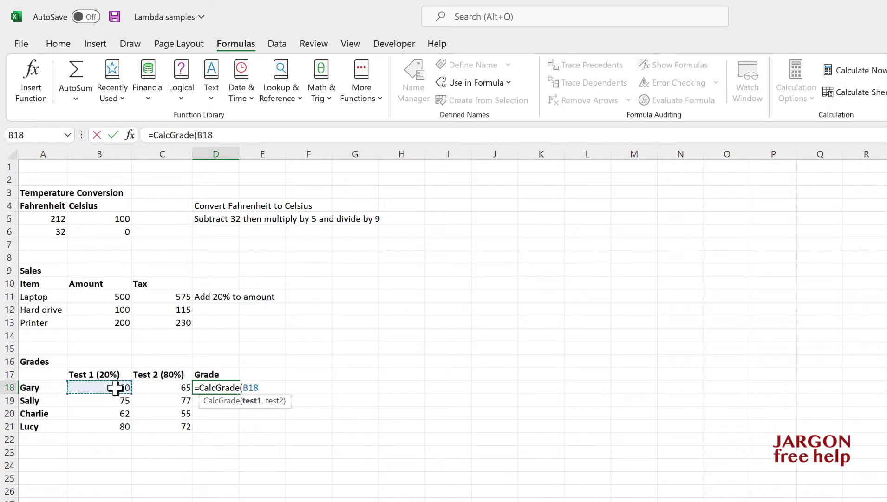
{"action": "type", "text": ","}
{"action": "left_click", "coordinate": [174, 389]}
{"action": "type", "text": ")"}
{"action": "key", "text": "Return"}
{"action": "left_click", "coordinate": [224, 388]}
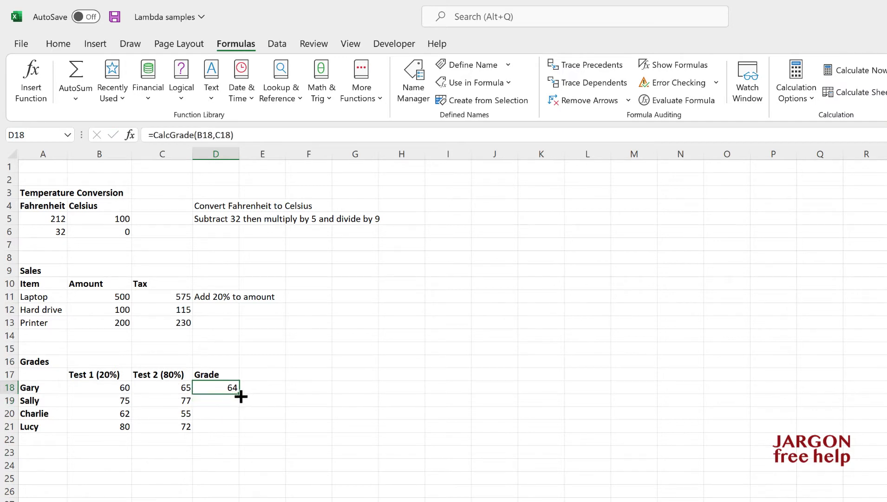
{"action": "left_click_drag", "start_coordinate": [240, 396], "coordinate": [239, 430]}
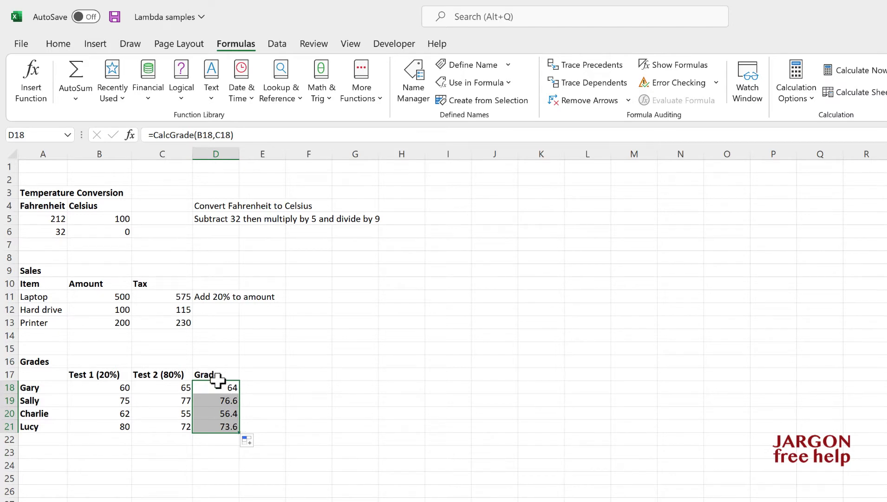
{"action": "left_click", "coordinate": [163, 219]}
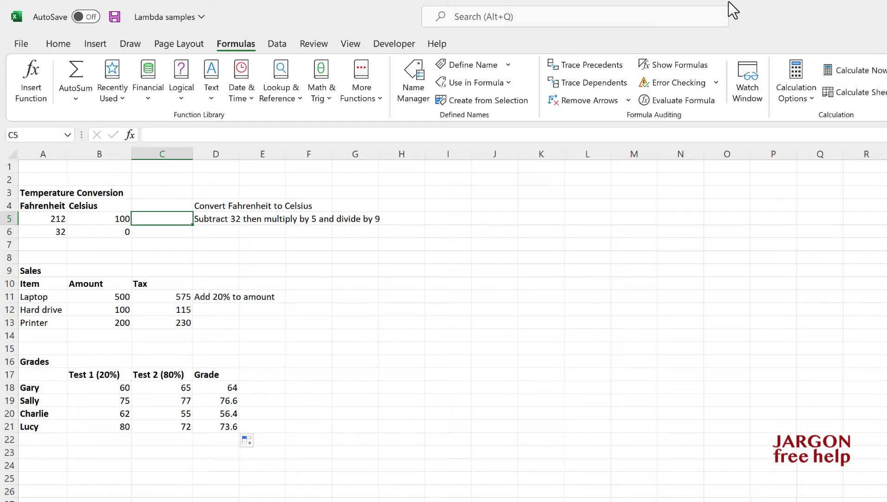
- Clear the grade results in D18:D21 and start deleting the AddVAT name in Name Manager
{"action": "left_click", "coordinate": [217, 425]}
{"action": "left_click_drag", "start_coordinate": [216, 424], "coordinate": [217, 424]}
{"action": "key", "text": "Delete"}
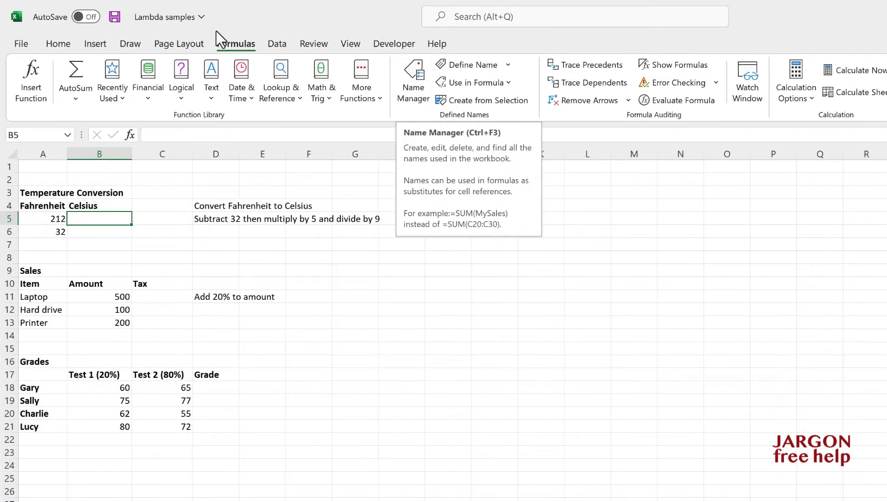
{"action": "left_click", "coordinate": [413, 91]}
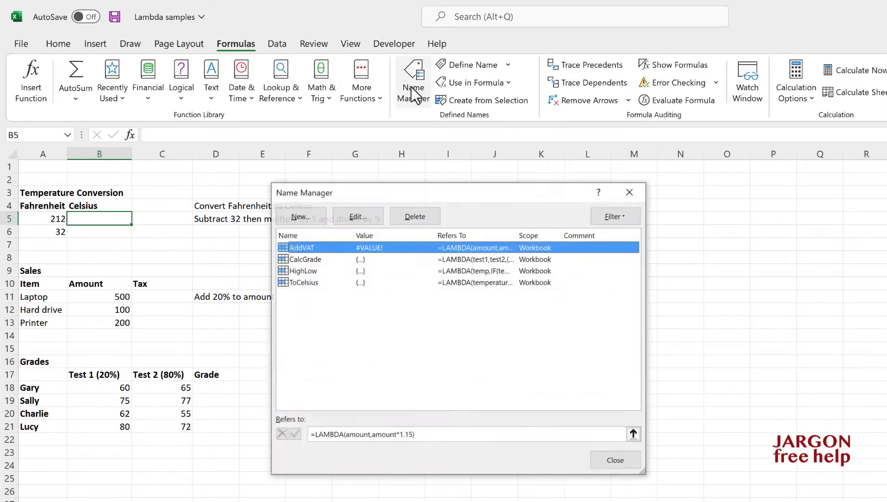
{"action": "left_click", "coordinate": [411, 214]}
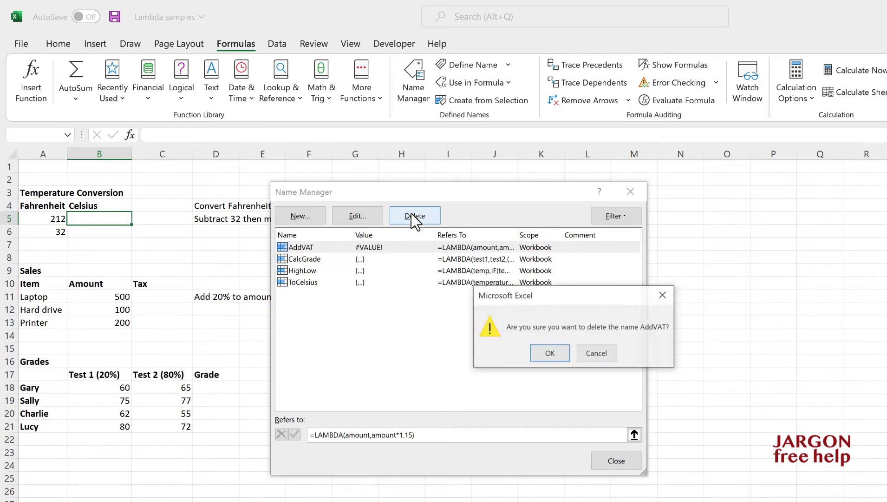
- Confirm the AddVAT deletion and start a new name, ToCelsius, with Workbook scope
{"action": "left_click", "coordinate": [547, 358]}
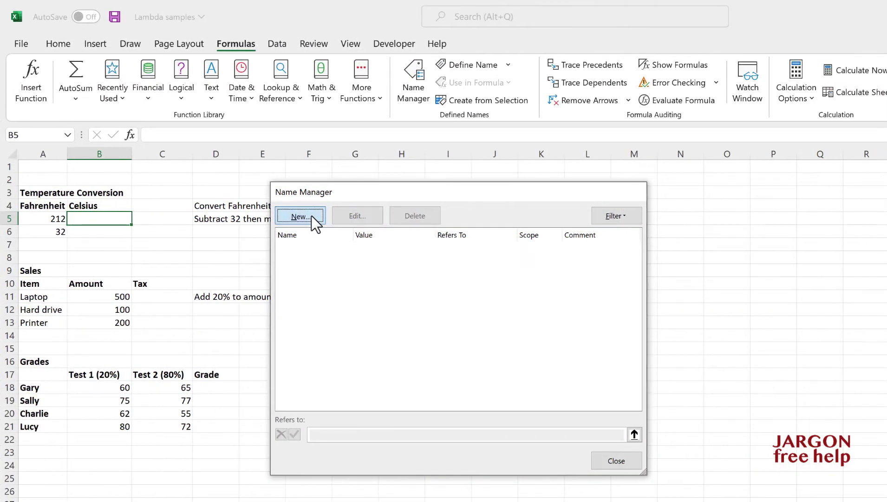
{"action": "left_click", "coordinate": [311, 216]}
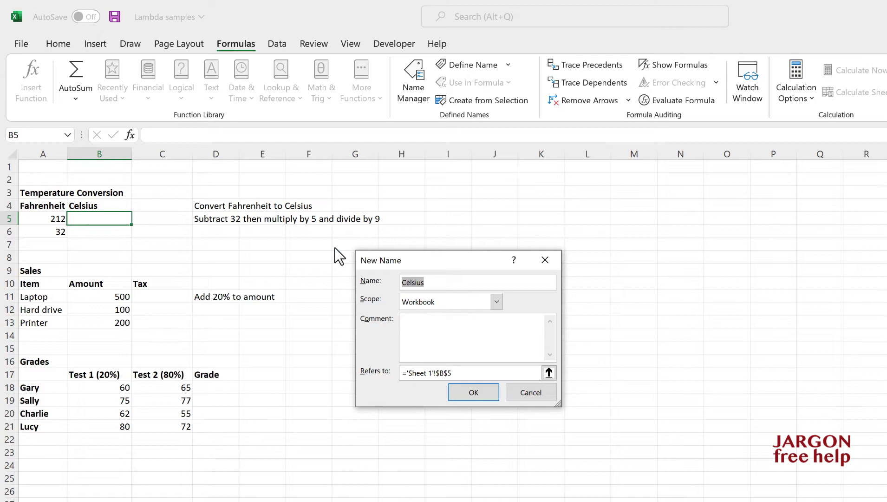
{"action": "type", "text": "TocCelsius"}
{"action": "key", "text": "Left"}
{"action": "key", "text": "Left"}
{"action": "key", "text": "Left"}
{"action": "key", "text": "Left"}
{"action": "key", "text": "Left"}
{"action": "key", "text": "Left"}
{"action": "key", "text": "Left"}
{"action": "key", "text": "BackSpace"}
{"action": "type", "text": "_"}
{"action": "key", "text": "BackSpace"}
{"action": "left_click", "coordinate": [497, 302]}
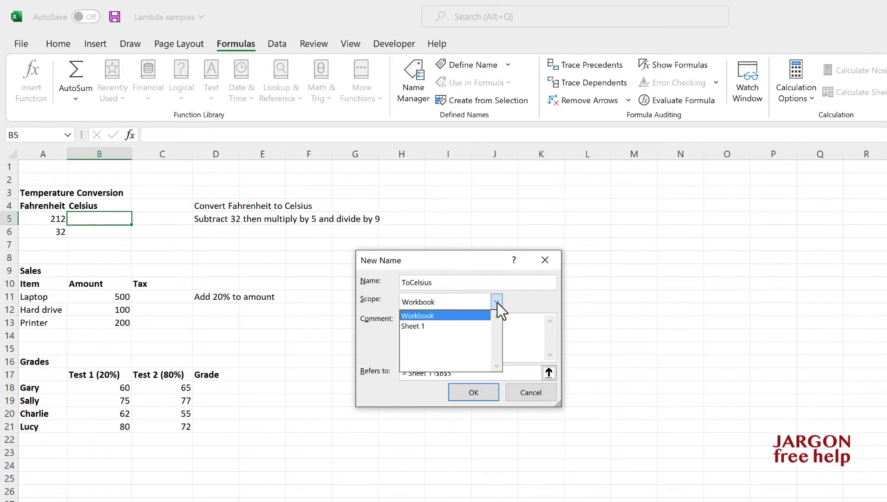
{"action": "left_click", "coordinate": [448, 316]}
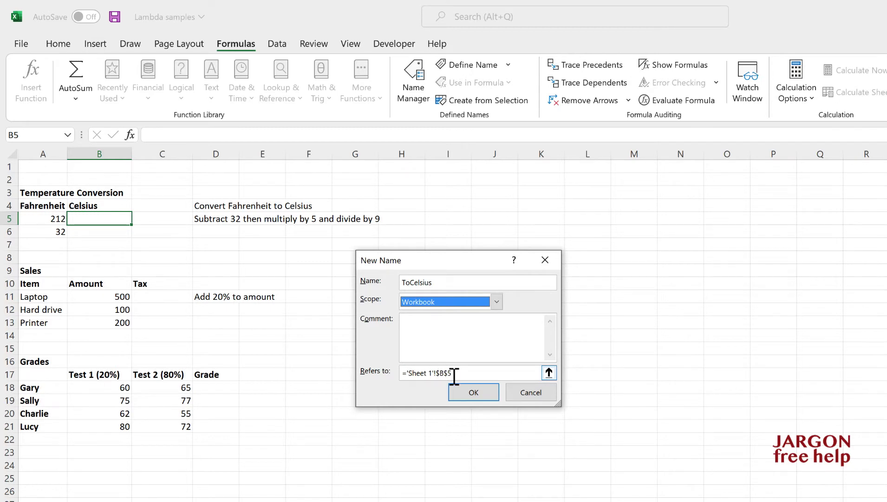
{"action": "left_click", "coordinate": [418, 372]}
- Set ToCelsius to refer to =LAMBDA(temperature,(temperature-32)*5/9) and save it
{"action": "left_click_drag", "start_coordinate": [409, 372], "coordinate": [477, 376]}
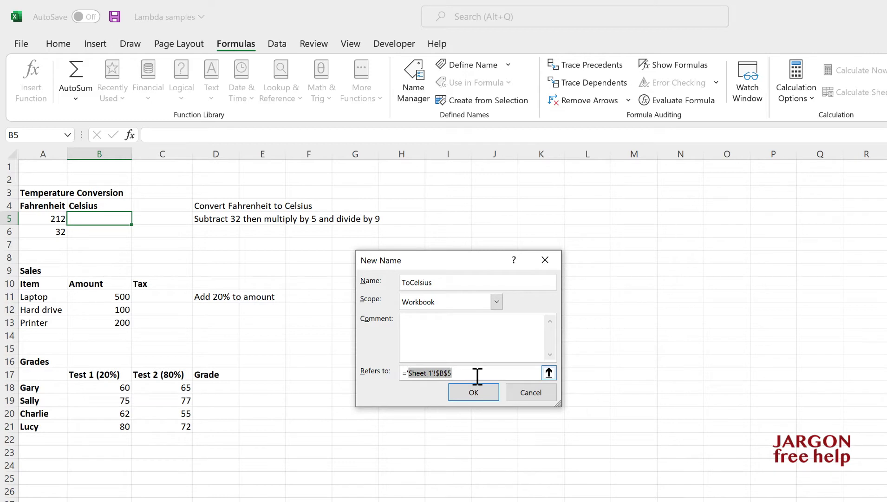
{"action": "key", "text": "Delete"}
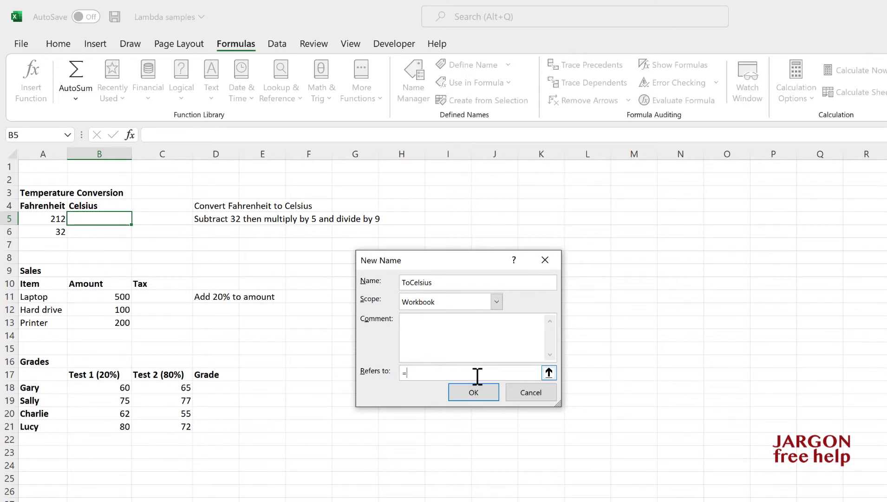
{"action": "type", "text": "lambda"}
{"action": "type", "text": "("}
{"action": "type", "text": "tempe"}
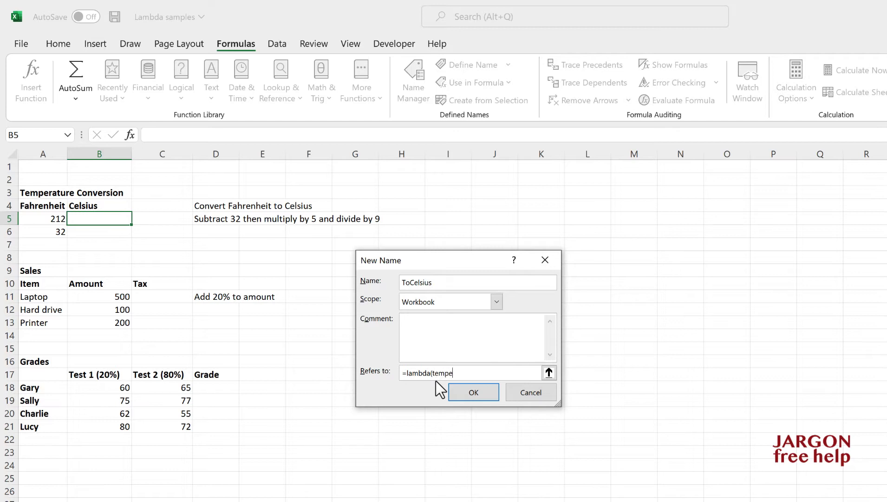
{"action": "type", "text": "rature,(temperature-32)*5/"}
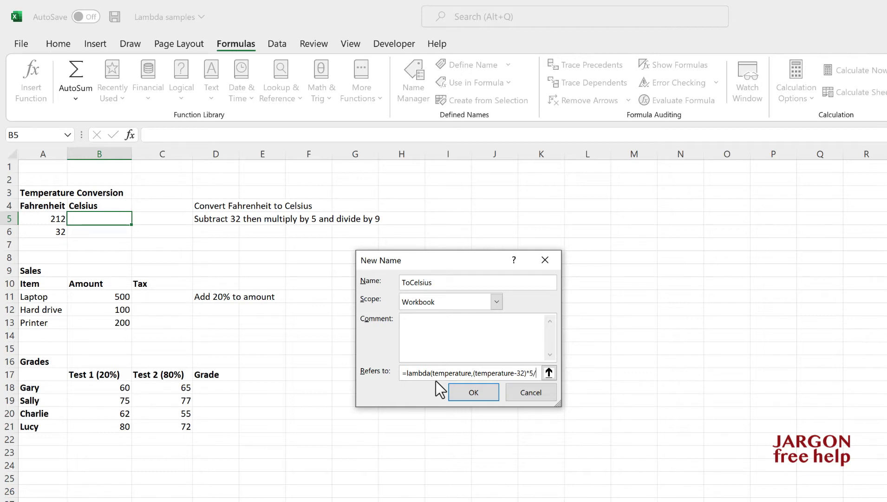
{"action": "type", "text": "9)"}
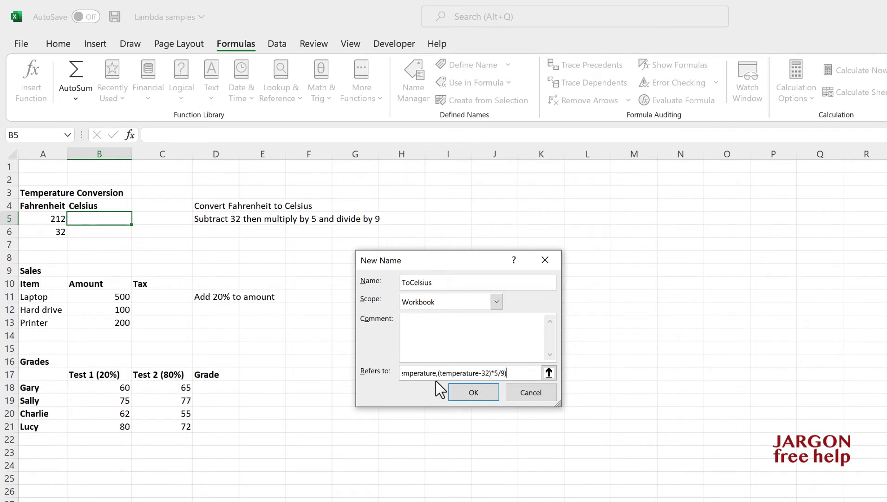
{"action": "key", "text": "Return"}
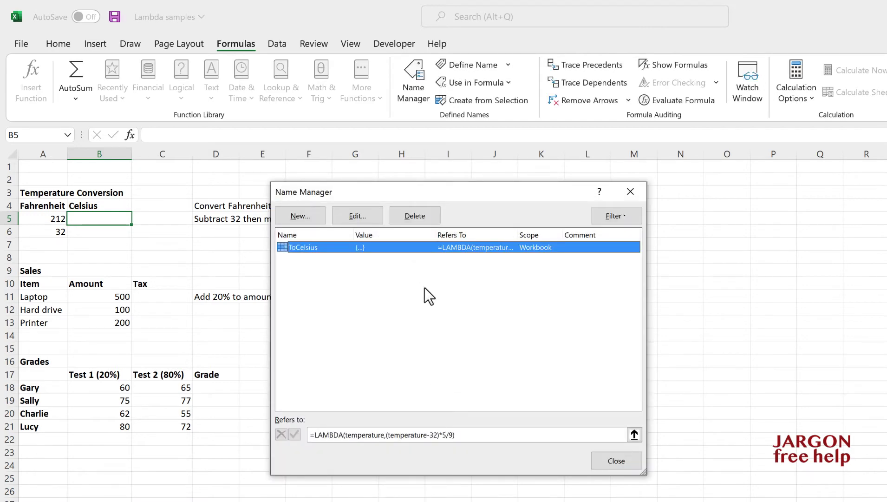
- Close Name Manager and enter =ToCelsius(A5) in B5
{"action": "left_click", "coordinate": [622, 466]}
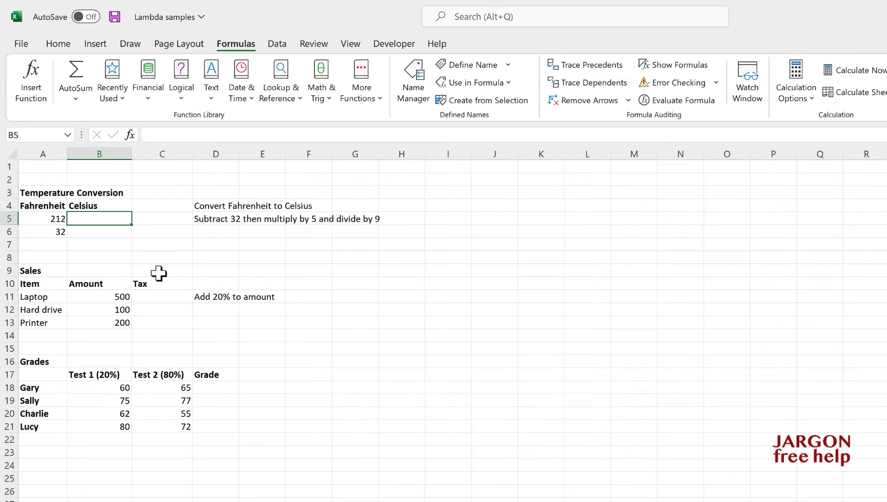
{"action": "type", "text": "=toc"}
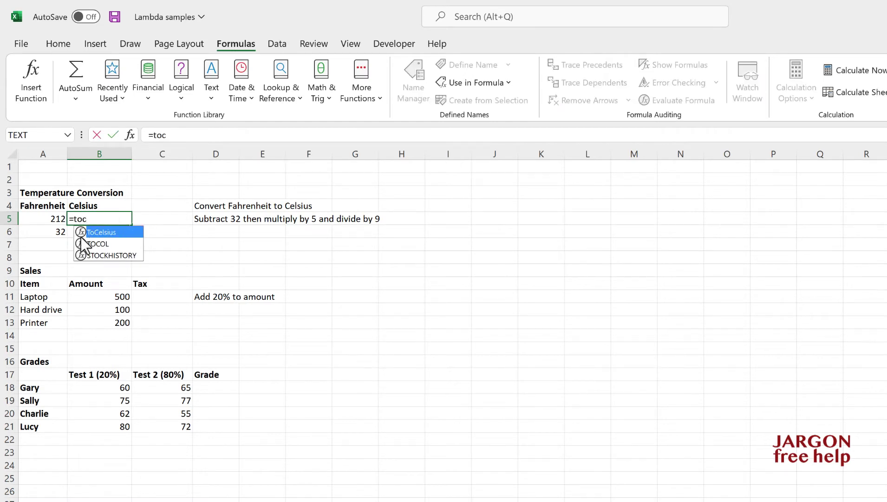
{"action": "double_click", "coordinate": [80, 233]}
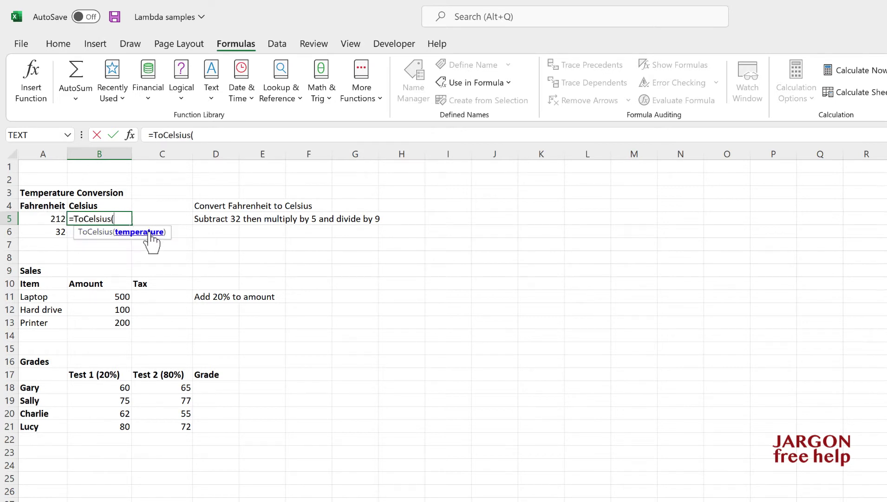
{"action": "left_click", "coordinate": [52, 216]}
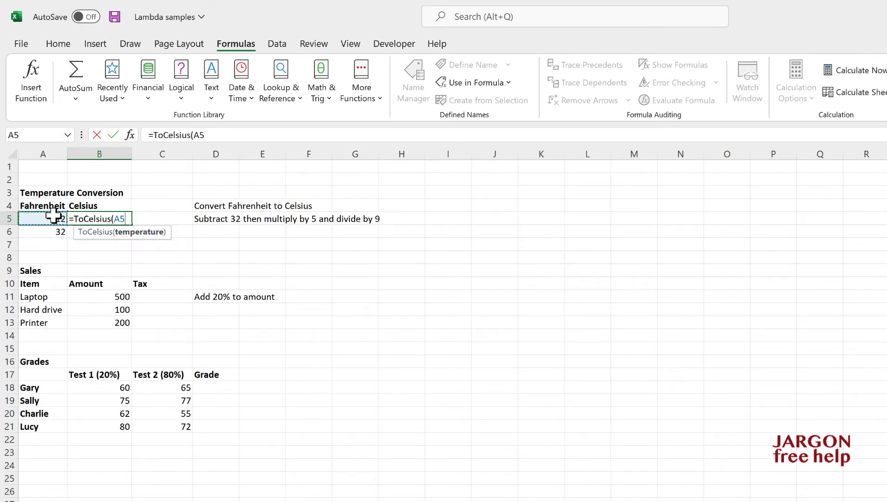
{"action": "key", "text": "Return"}
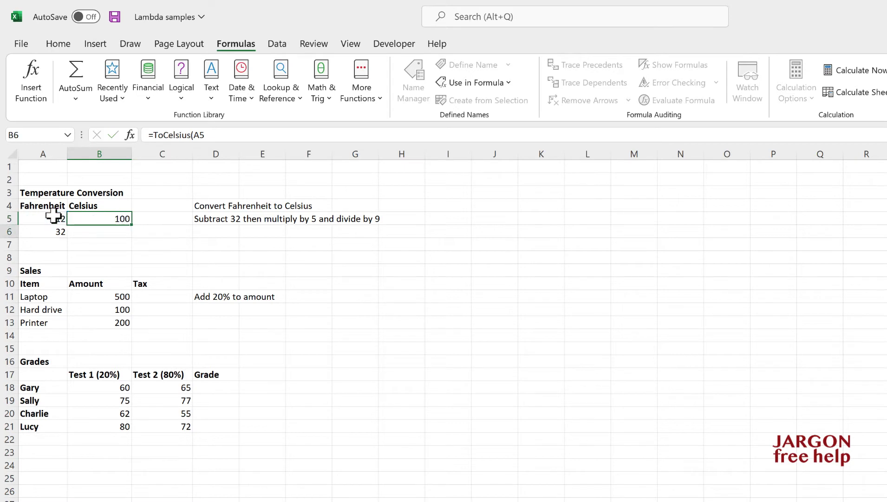
- Copy the Celsius formula down to B6 so 212 and 32 show 100 and 0
{"action": "left_click", "coordinate": [107, 218]}
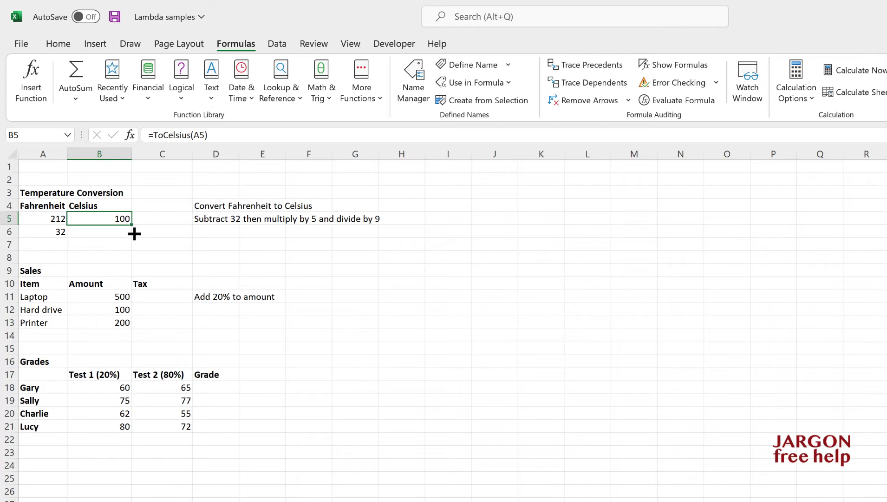
{"action": "left_click_drag", "start_coordinate": [134, 234], "coordinate": [130, 232]}
{"action": "left_click", "coordinate": [120, 231]}
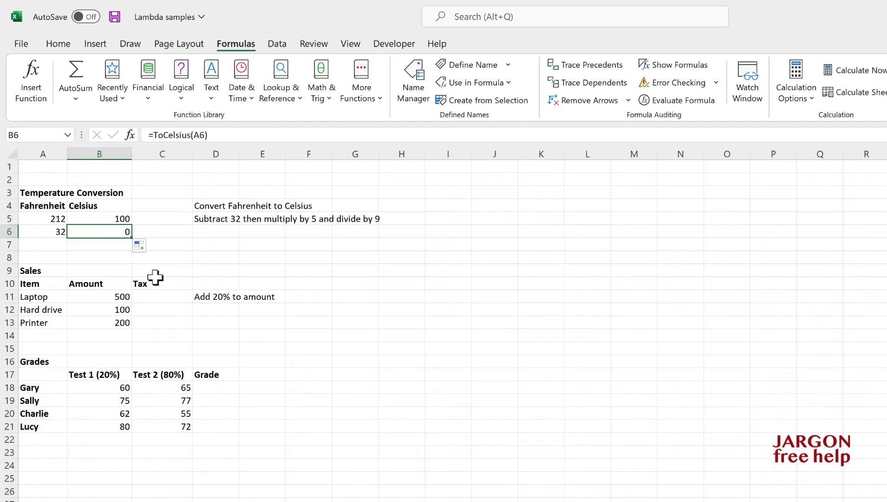
{"action": "left_click", "coordinate": [156, 296]}
{"action": "key", "text": "Up"}
{"action": "key", "text": "Up"}
{"action": "key", "text": "Up"}
{"action": "key", "text": "Up"}
{"action": "key", "text": "Up"}
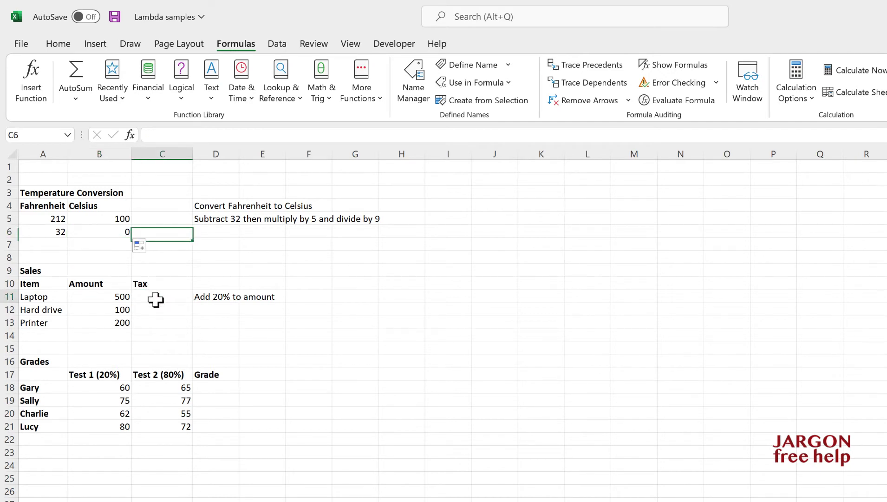
{"action": "left_click", "coordinate": [155, 298]}
{"action": "left_click", "coordinate": [228, 386]}
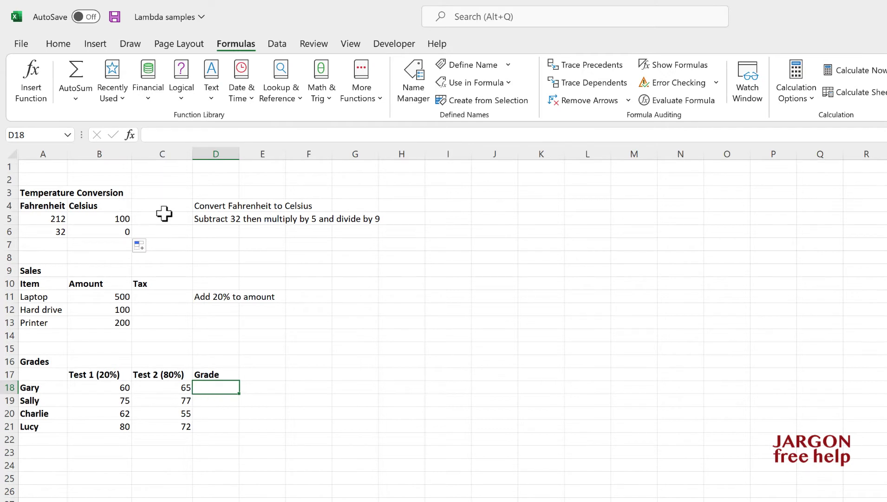
- Create the name CalcTax referring to =LAMBDA(amount,amount*1.2) in Name Manager
{"action": "left_click", "coordinate": [414, 81]}
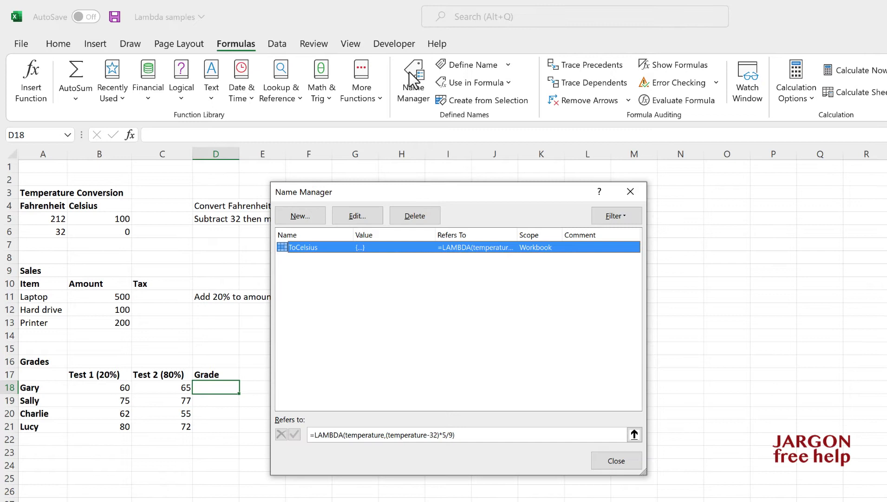
{"action": "left_click", "coordinate": [300, 216]}
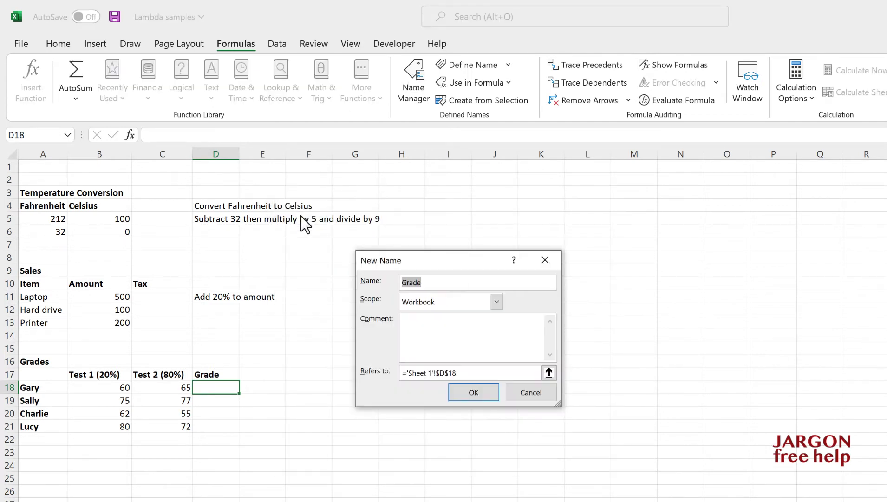
{"action": "type", "text": "Clacl"}
{"action": "key", "text": "BackSpace"}
{"action": "key", "text": "BackSpace"}
{"action": "key", "text": "BackSpace"}
{"action": "key", "text": "BackSpace"}
{"action": "type", "text": "alcTax"}
{"action": "left_click_drag", "start_coordinate": [406, 372], "coordinate": [486, 373]}
{"action": "type", "text": "lambda"}
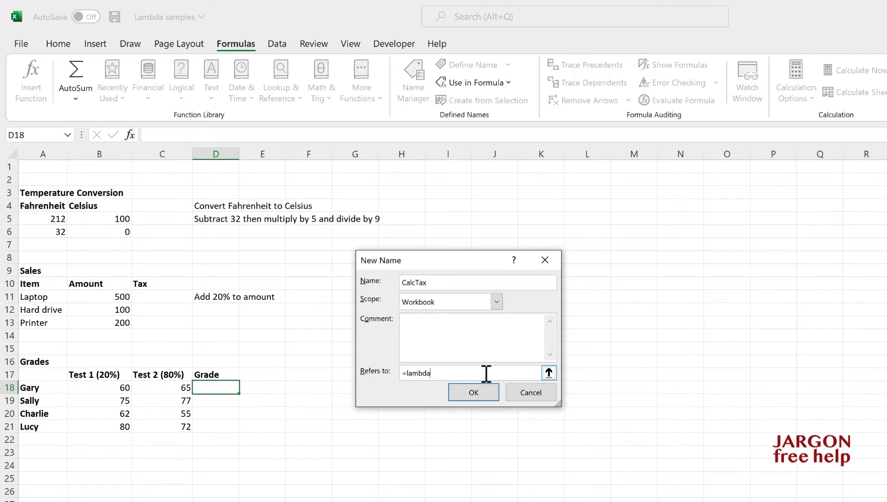
{"action": "type", "text": "(amount,amount*1.2)"}
{"action": "key", "text": "Return"}
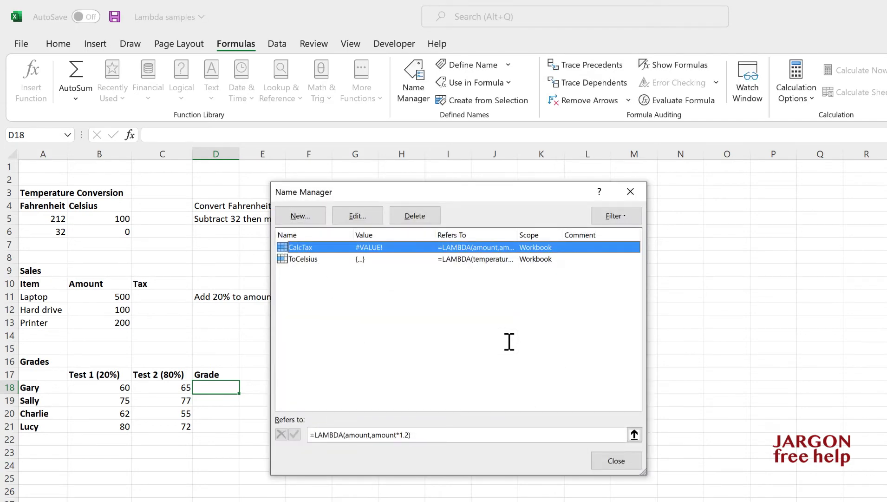
- Enter =CalcTax(B11) in C11 and fill down to C13, showing 600, 120 and 240
{"action": "left_click", "coordinate": [620, 459]}
{"action": "left_click", "coordinate": [186, 297]}
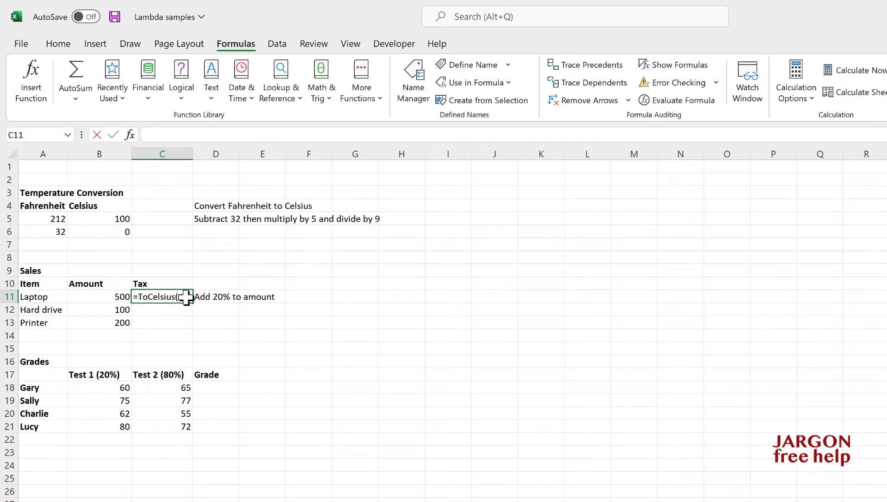
{"action": "type", "text": "=calc"}
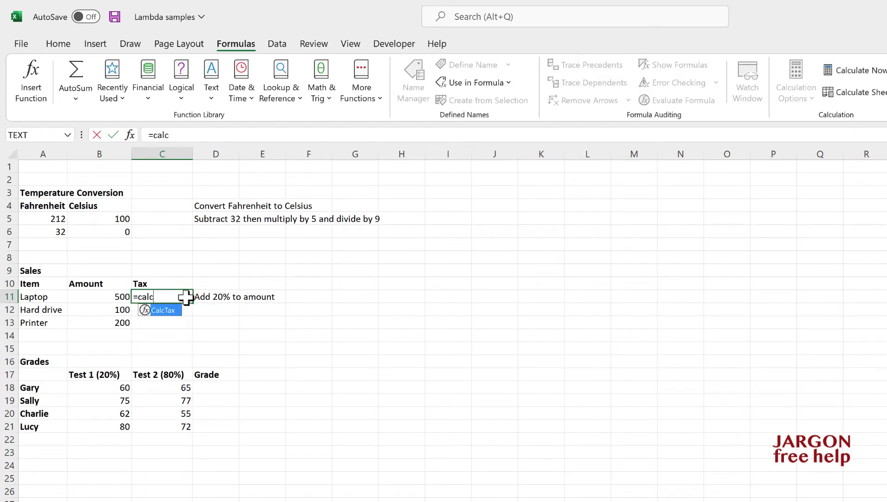
{"action": "type", "text": "tax("}
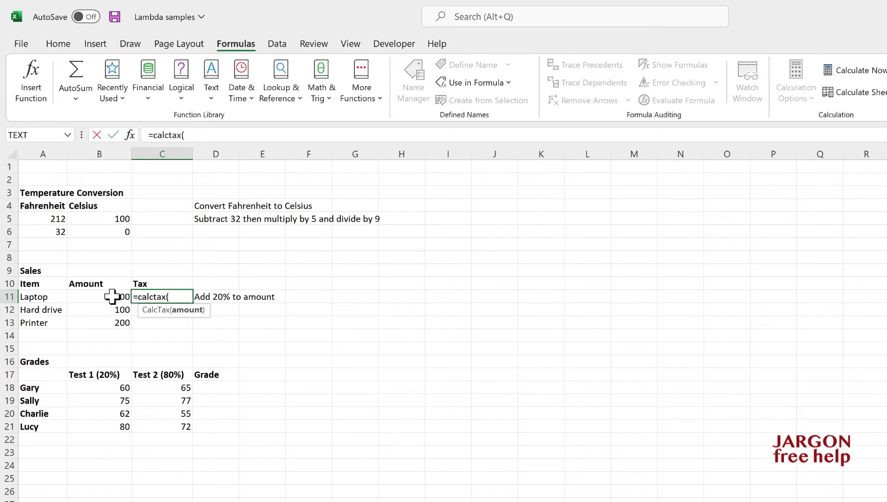
{"action": "left_click", "coordinate": [112, 296]}
{"action": "type", "text": ")"}
{"action": "key", "text": "Return"}
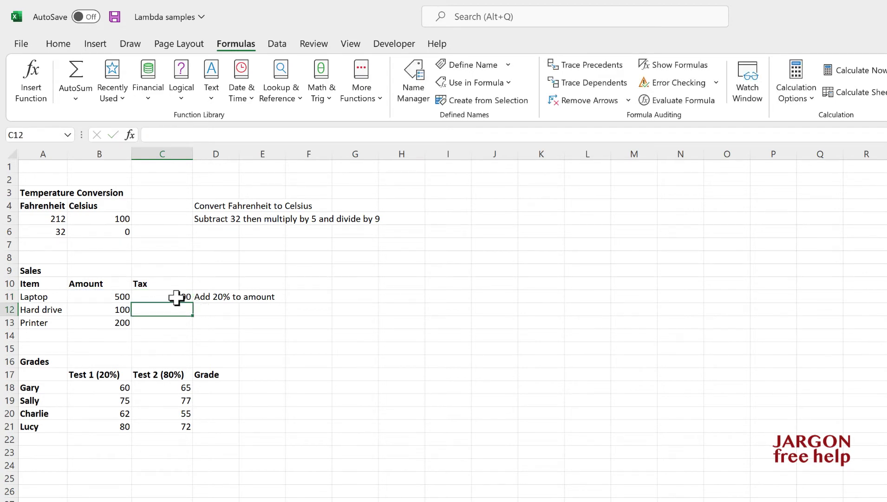
{"action": "left_click", "coordinate": [176, 298]}
{"action": "left_click_drag", "start_coordinate": [192, 302], "coordinate": [192, 329]}
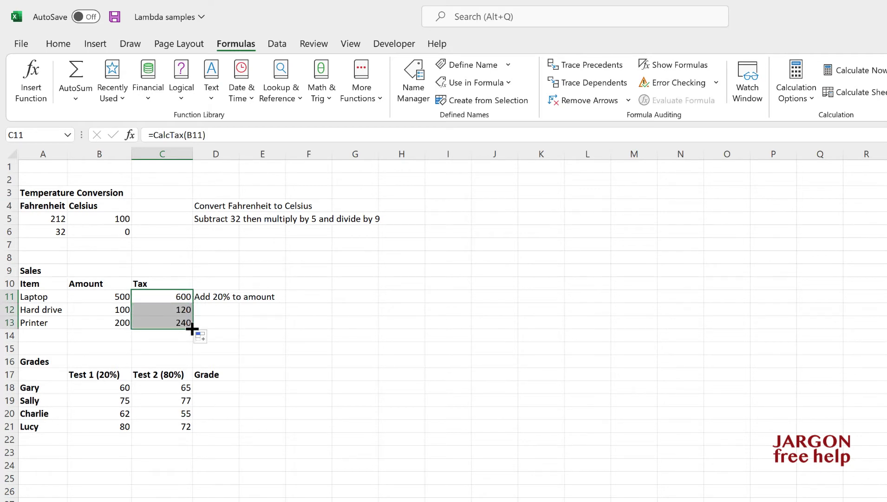
{"action": "left_click", "coordinate": [172, 314]}
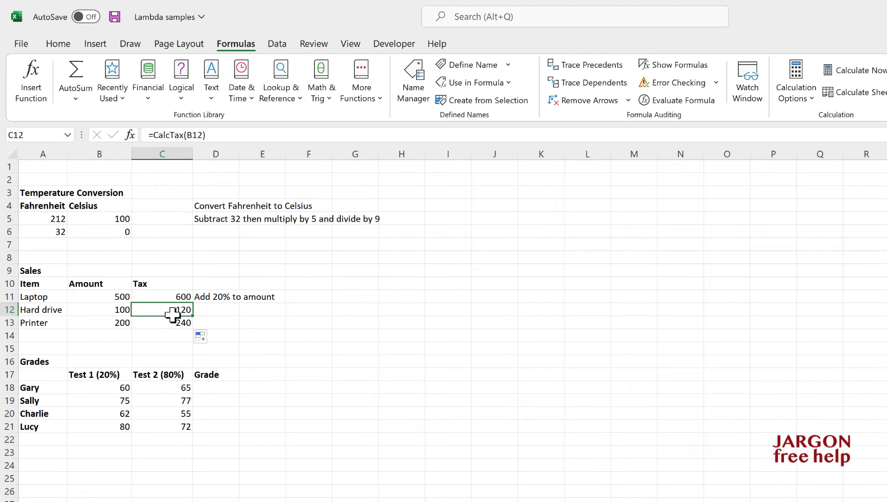
- Edit CalcTax in Name Manager so it multiplies by 1.1 instead of 1.2
{"action": "left_click", "coordinate": [418, 79]}
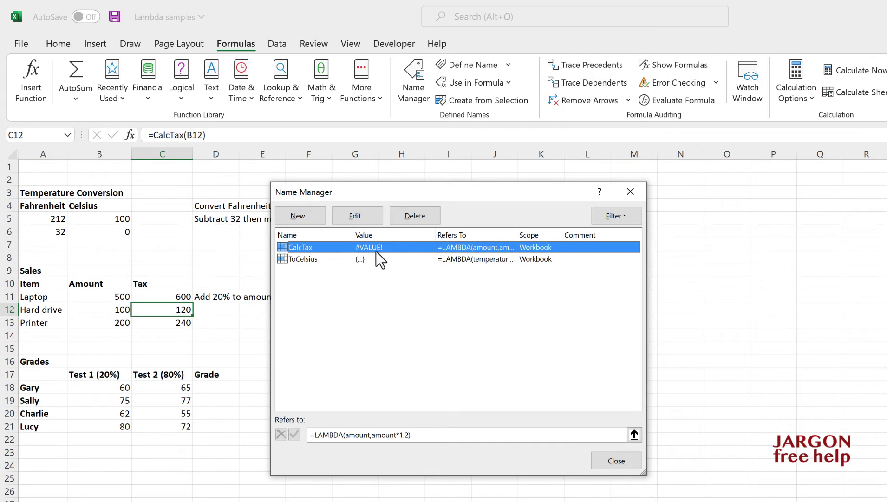
{"action": "left_click", "coordinate": [365, 215]}
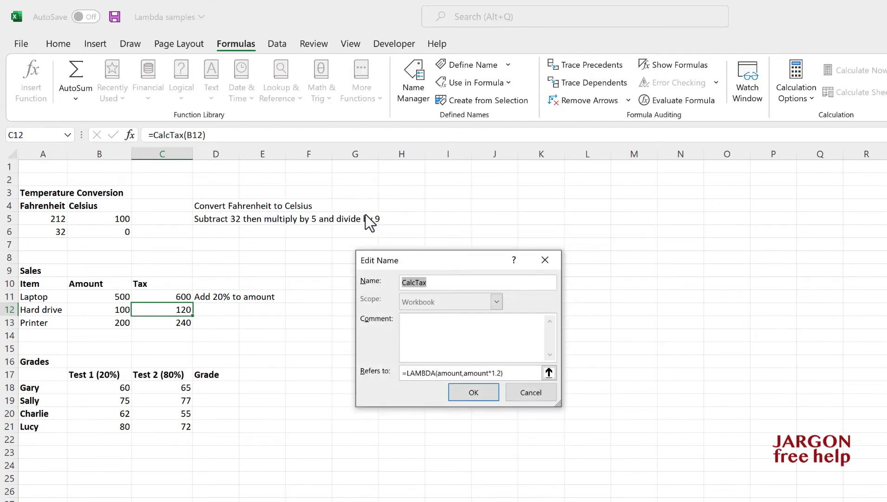
{"action": "left_click", "coordinate": [502, 372]}
{"action": "key", "text": "BackSpace"}
{"action": "type", "text": "1"}
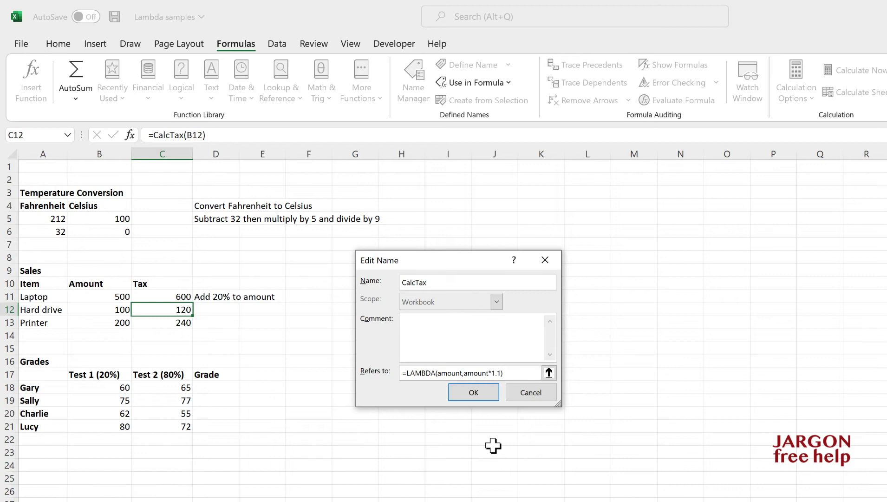
{"action": "key", "text": "Return"}
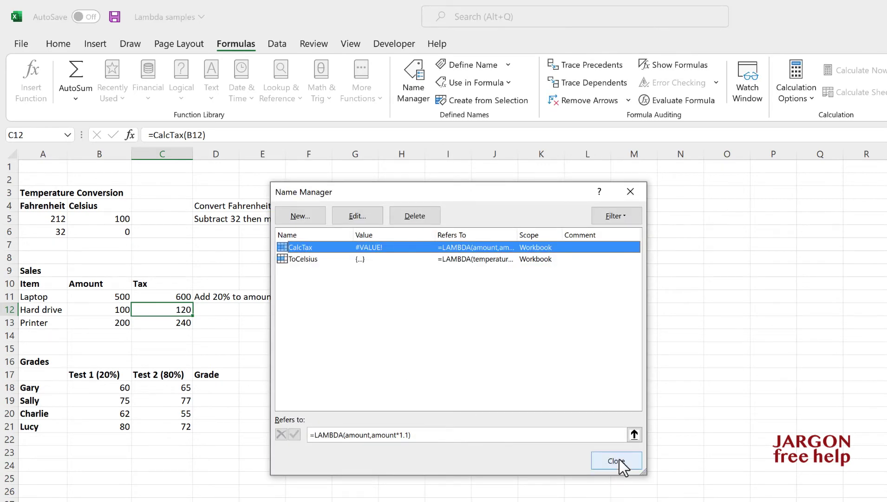
{"action": "left_click", "coordinate": [619, 459]}
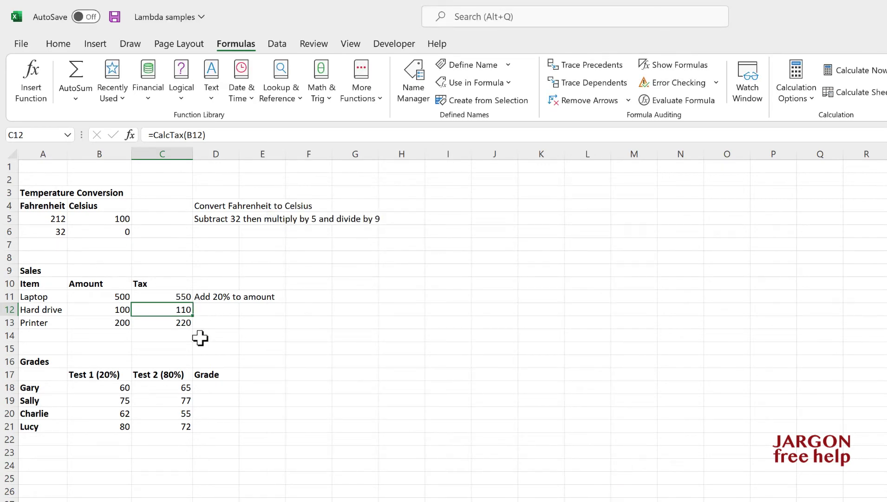
- With D18 selected, create name CalcGrade as =LAMBDA(test1,test2,(test1*20%)+(test2*80%))
{"action": "left_click", "coordinate": [214, 386]}
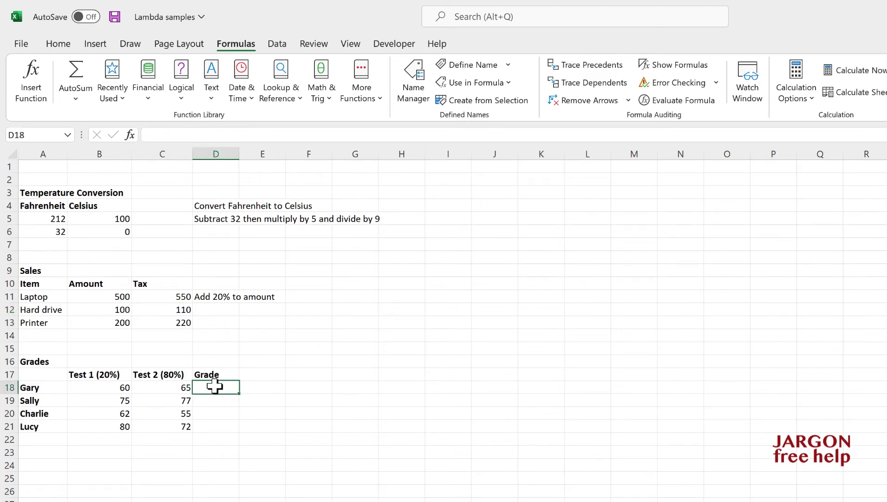
{"action": "left_click", "coordinate": [411, 87]}
{"action": "left_click", "coordinate": [299, 216]}
{"action": "type", "text": "Calc"}
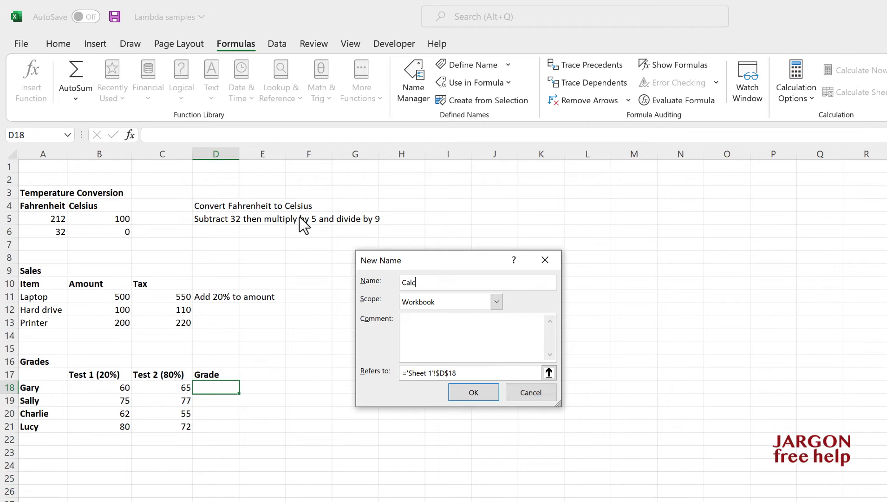
{"action": "type", "text": "Grade"}
{"action": "left_click_drag", "start_coordinate": [407, 373], "coordinate": [488, 379]}
{"action": "type", "text": "lambd"}
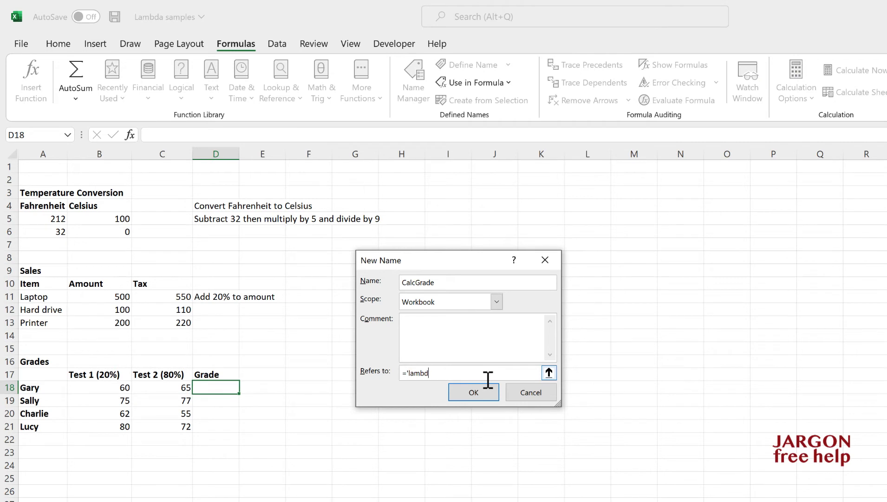
{"action": "type", "text": "a"}
{"action": "type", "text": "+"}
{"action": "key", "text": "Left"}
{"action": "key", "text": "Left"}
{"action": "key", "text": "Left"}
{"action": "key", "text": "BackSpace"}
{"action": "key", "text": "BackSpace"}
{"action": "key", "text": "BackSpace"}
{"action": "key", "text": "BackSpace"}
{"action": "key", "text": "BackSpace"}
{"action": "key", "text": "BackSpace"}
{"action": "key", "text": "BackSpace"}
{"action": "key", "text": "BackSpace"}
{"action": "key", "text": "BackSpace"}
{"action": "key", "text": "BackSpace"}
{"action": "key", "text": "BackSpace"}
{"action": "key", "text": "BackSpace"}
{"action": "key", "text": "BackSpace"}
{"action": "key", "text": "BackSpace"}
{"action": "key", "text": "BackSpace"}
{"action": "key", "text": "BackSpace"}
{"action": "key", "text": "BackSpace"}
{"action": "key", "text": "BackSpace"}
{"action": "key", "text": "BackSpace"}
{"action": "key", "text": "BackSpace"}
{"action": "key", "text": "BackSpace"}
{"action": "key", "text": "BackSpace"}
{"action": "type", "text": "lambda(test1,test2,(test1*20%)+(test2"}
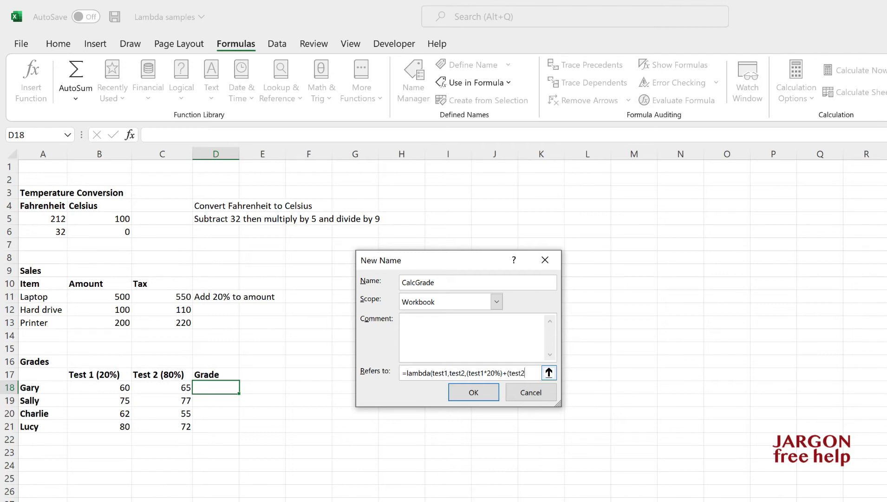
{"action": "type", "text": "*80%)"}
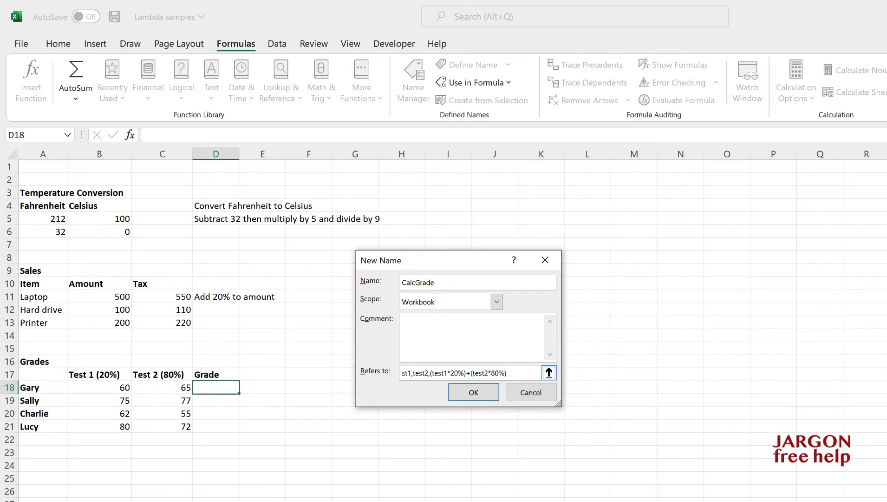
{"action": "type", "text": ")"}
{"action": "left_click", "coordinate": [474, 391]}
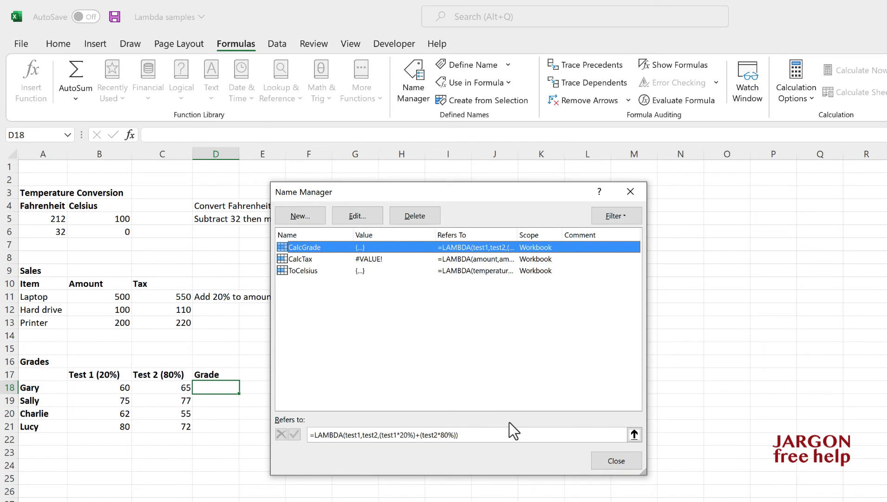
- Enter =CalcGrade(B18,C18) in D18 for Gary's grade
{"action": "left_click", "coordinate": [607, 461]}
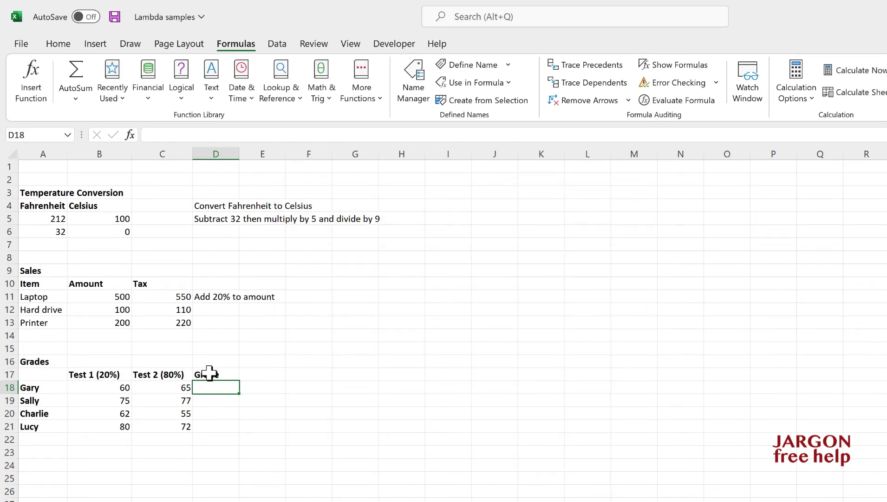
{"action": "type", "text": "=calc"}
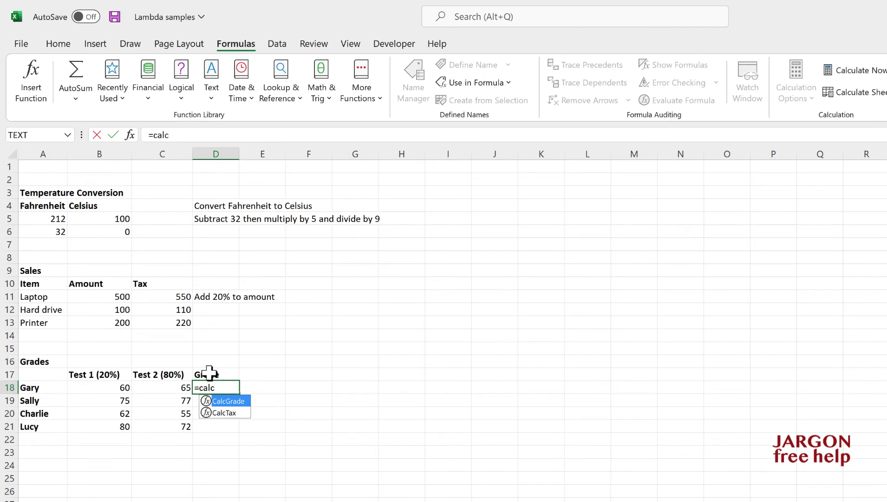
{"action": "double_click", "coordinate": [207, 400]}
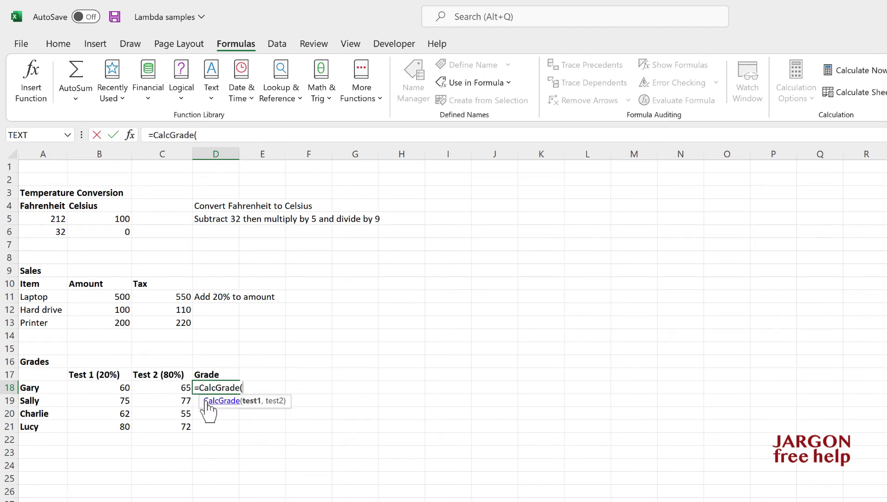
{"action": "left_click", "coordinate": [123, 386]}
{"action": "type", "text": ","}
{"action": "left_click", "coordinate": [167, 393]}
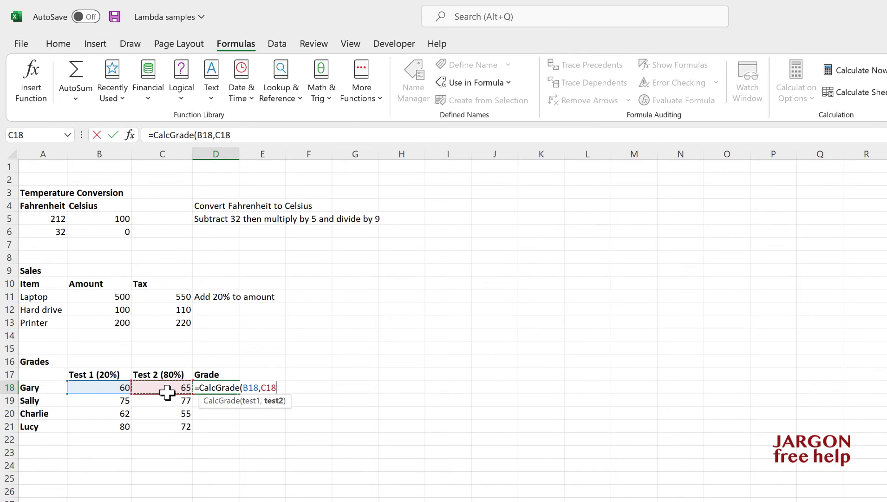
{"action": "key", "text": "Return"}
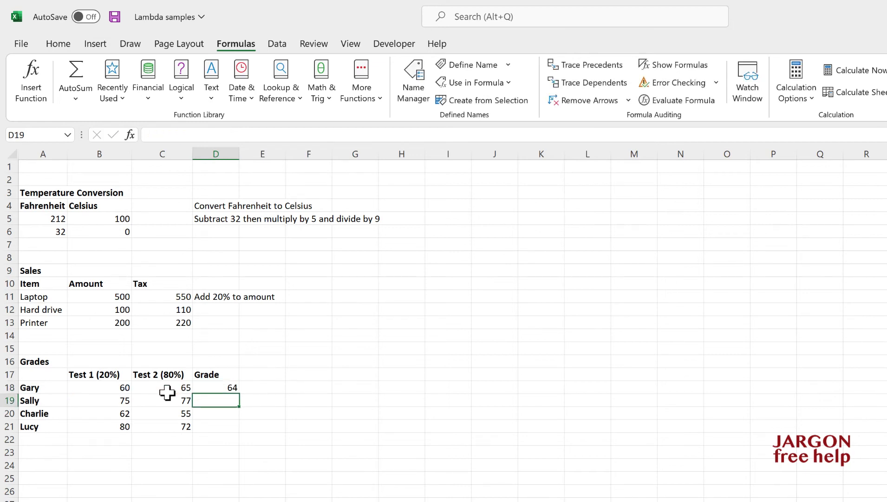
- Fill the grade formula down to D21, giving 64, 76.6, 56.4 and 73.6
{"action": "left_click", "coordinate": [210, 388]}
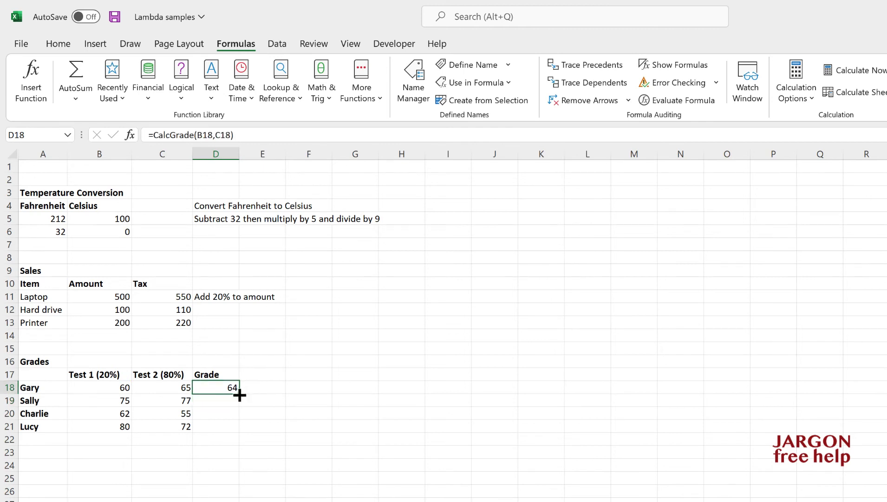
{"action": "left_click_drag", "start_coordinate": [239, 395], "coordinate": [237, 432]}
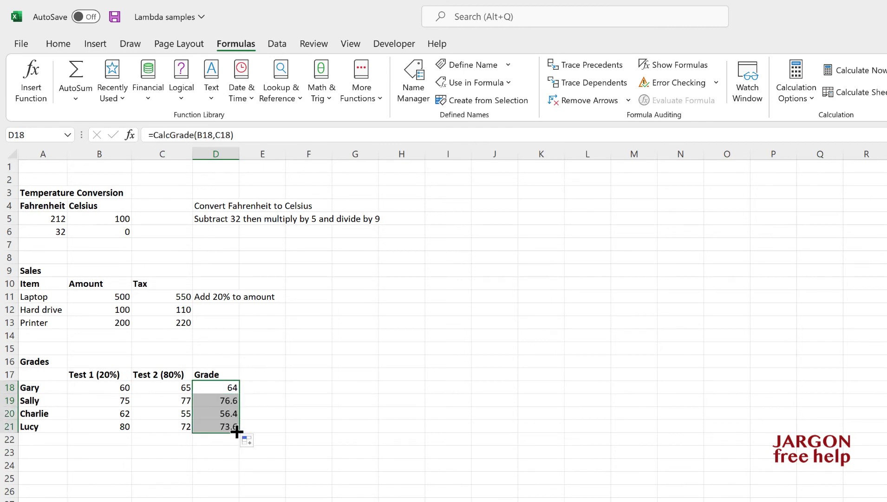
{"action": "left_click", "coordinate": [273, 417]}
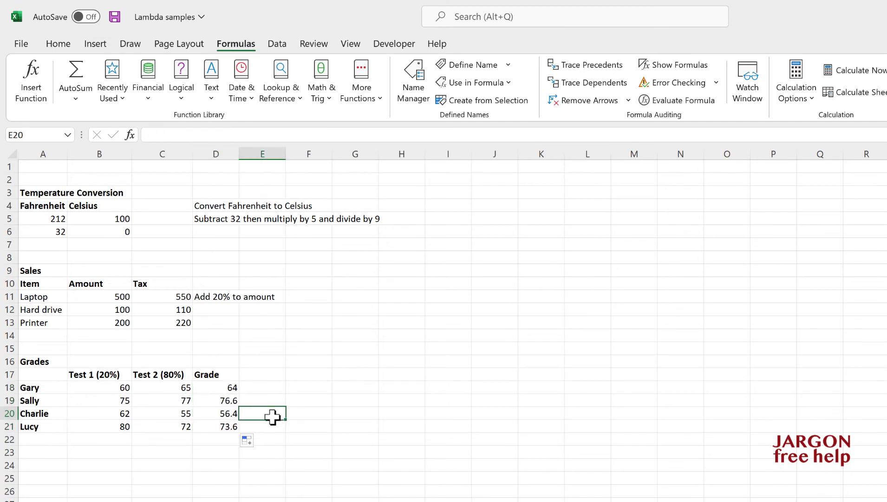
{"action": "left_click", "coordinate": [156, 219]}
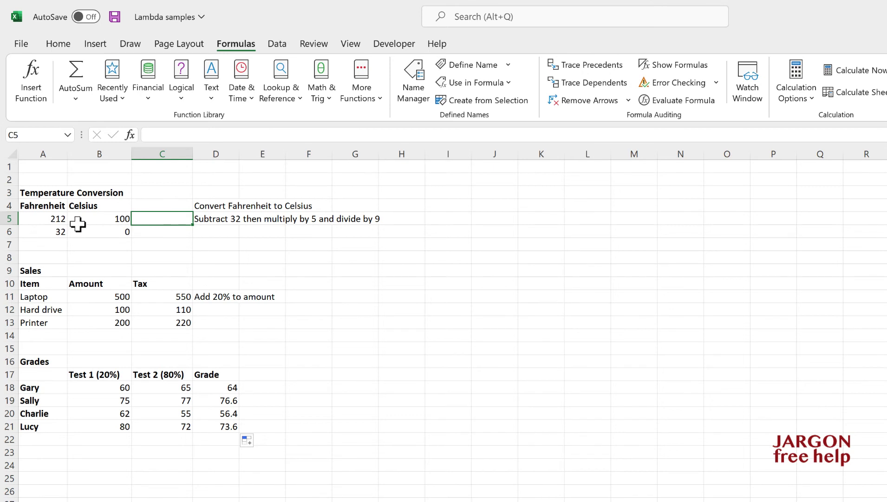
- Start a new name boiling_or_not with a LAMBDA testing temp>=212 for "Boiling"/"Notboiling"
{"action": "left_click", "coordinate": [413, 88]}
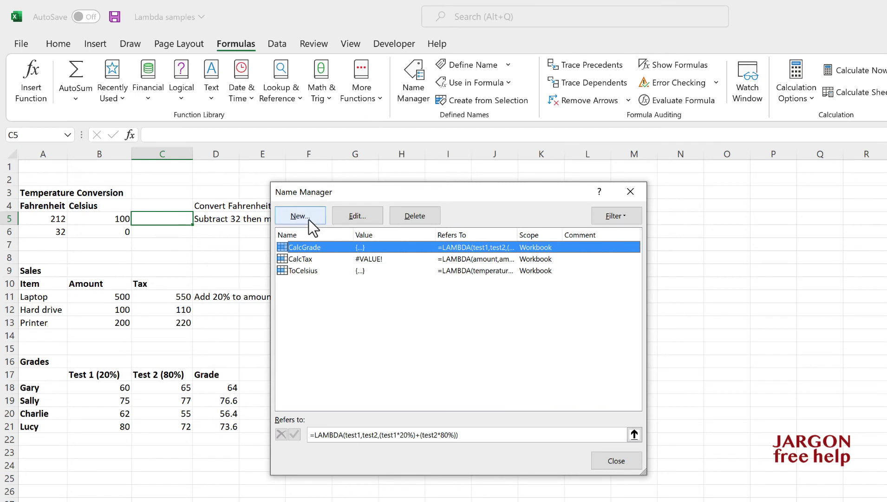
{"action": "key", "text": "Escape"}
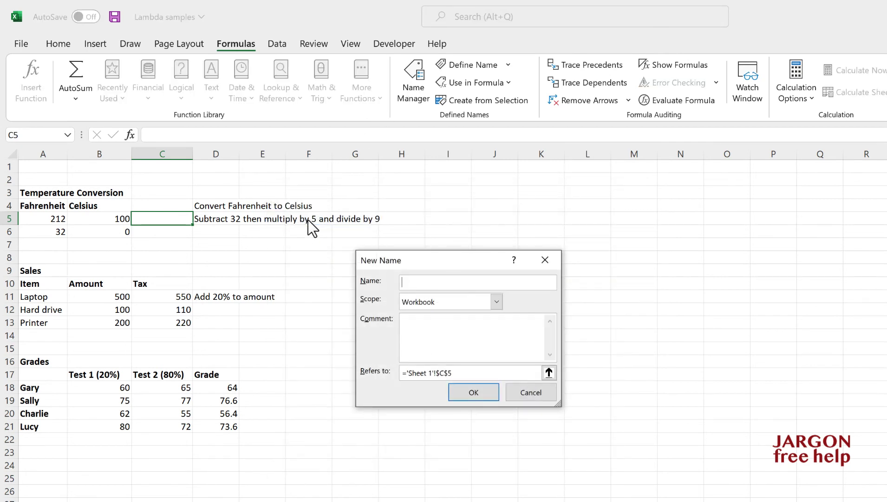
{"action": "type", "text": "boiling_or_not"}
{"action": "left_click_drag", "start_coordinate": [406, 373], "coordinate": [459, 377]}
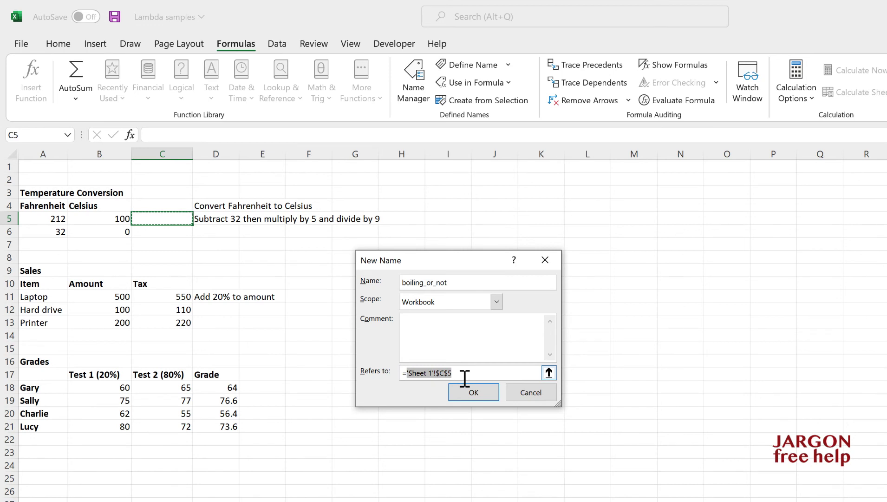
{"action": "type", "text": "lambda("}
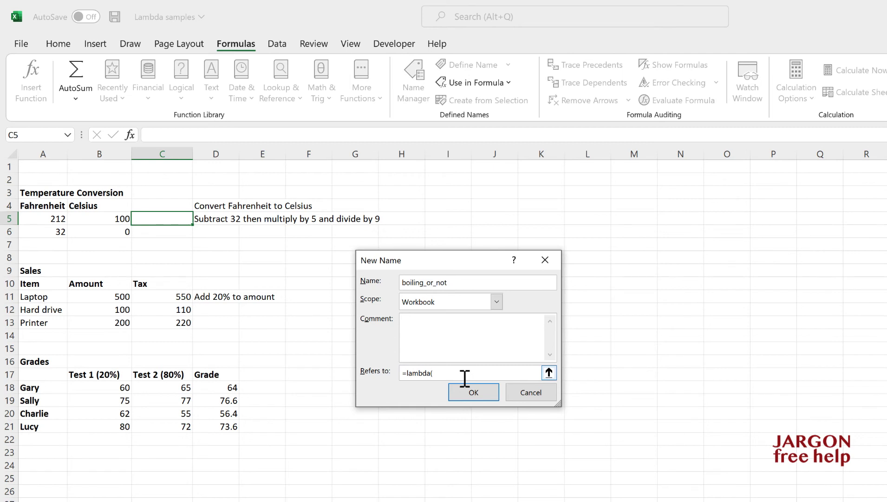
{"action": "type", "text": "temp,if"}
{"action": "type", "text": "(temp>=212,\"Boil"}
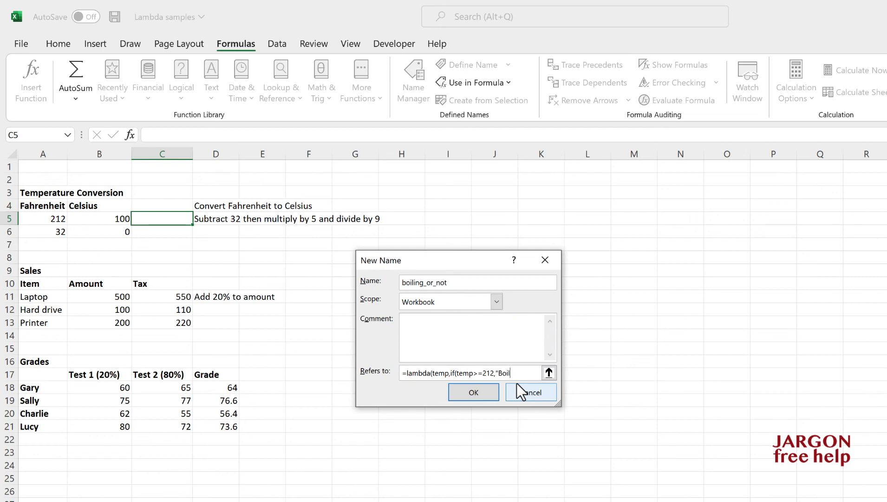
{"action": "type", "text": "\",\"Notboi"}
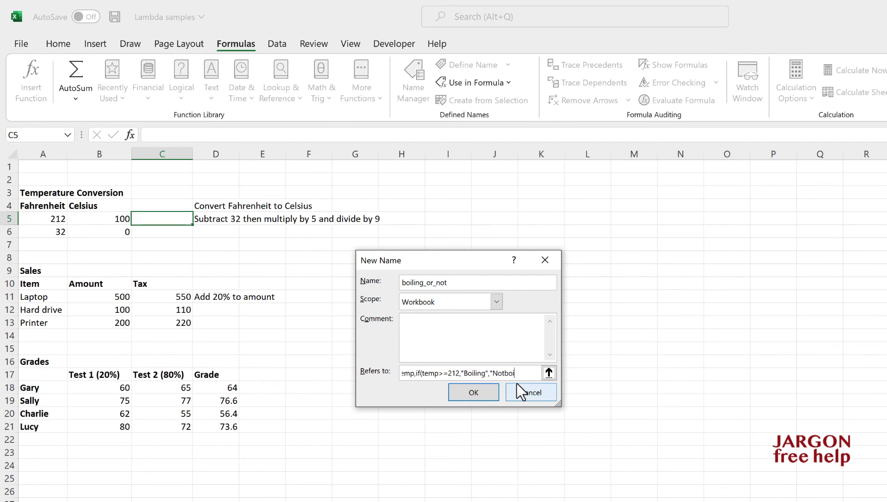
{"action": "type", "text": "ling\")"}
- Add the missing closing parenthesis and save the boiling_or_not definition
{"action": "key", "text": "Return"}
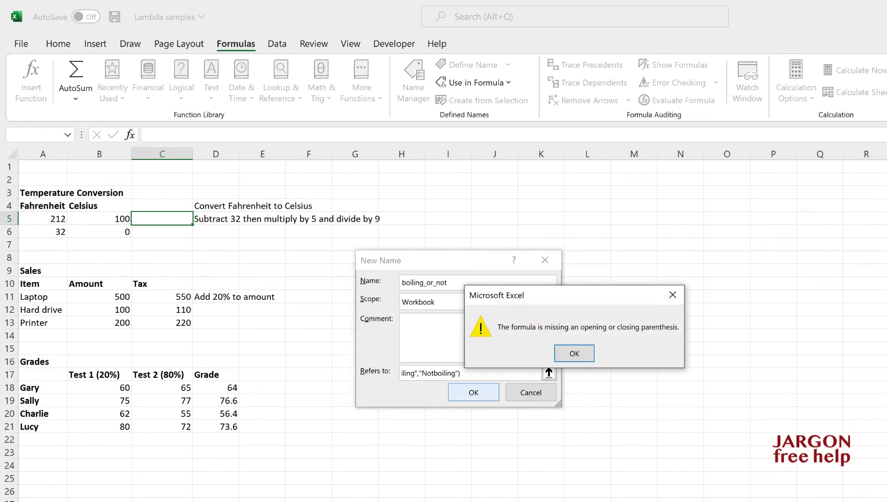
{"action": "left_click", "coordinate": [460, 373]}
{"action": "type", "text": ")"}
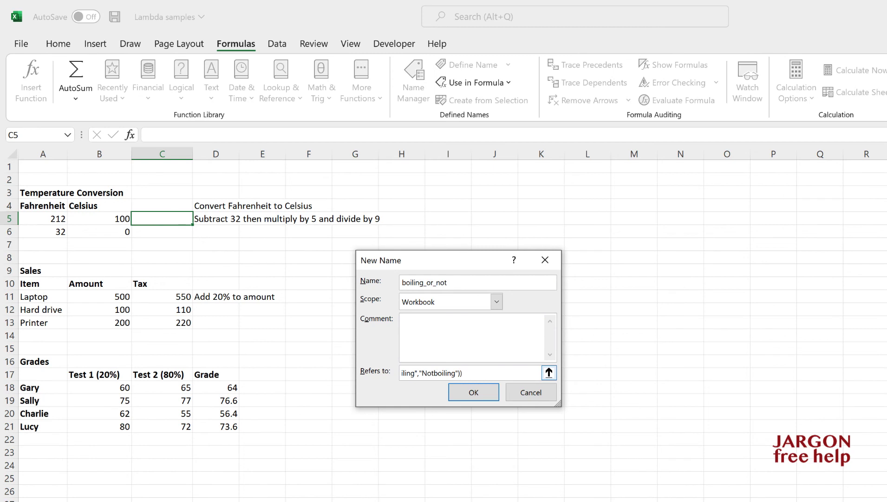
{"action": "key", "text": "shift+Home"}
{"action": "left_click", "coordinate": [457, 372]}
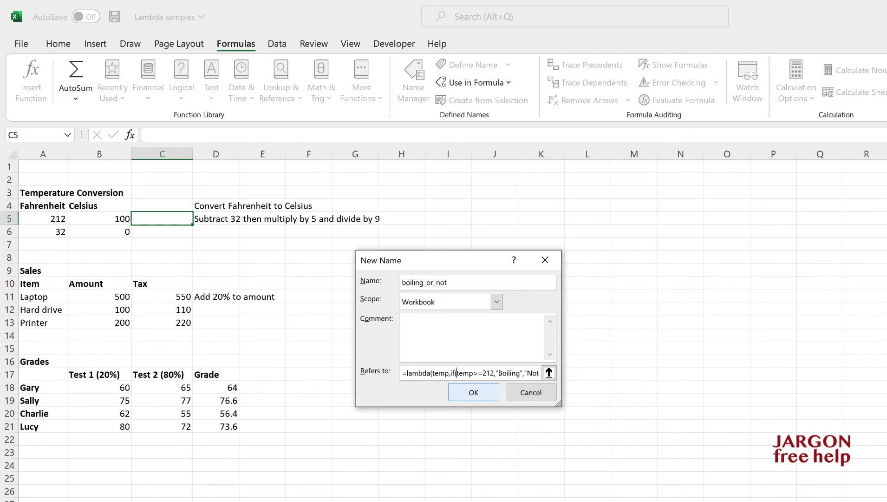
{"action": "left_click", "coordinate": [473, 392]}
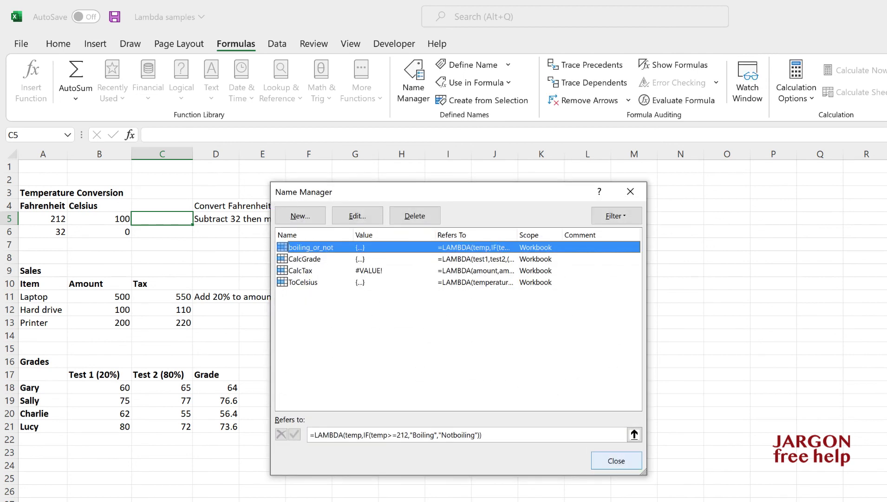
- Enter =boiling_or_not(A5) in C5 to classify the 212 temperature
{"action": "key", "text": "Escape"}
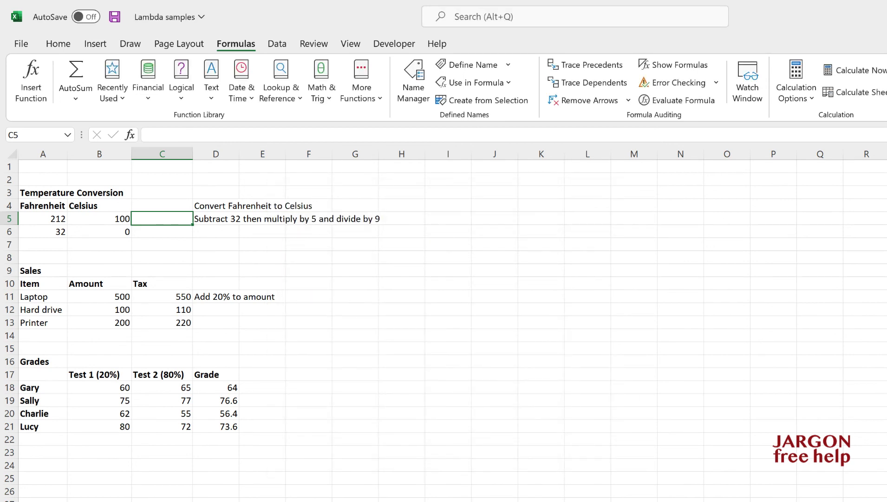
{"action": "type", "text": "=boi"}
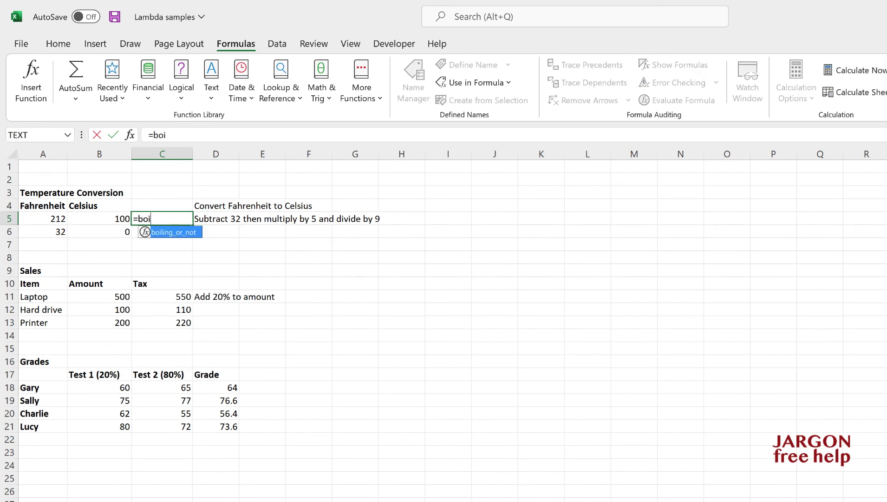
{"action": "key", "text": "Tab"}
{"action": "left_click", "coordinate": [43, 206]}
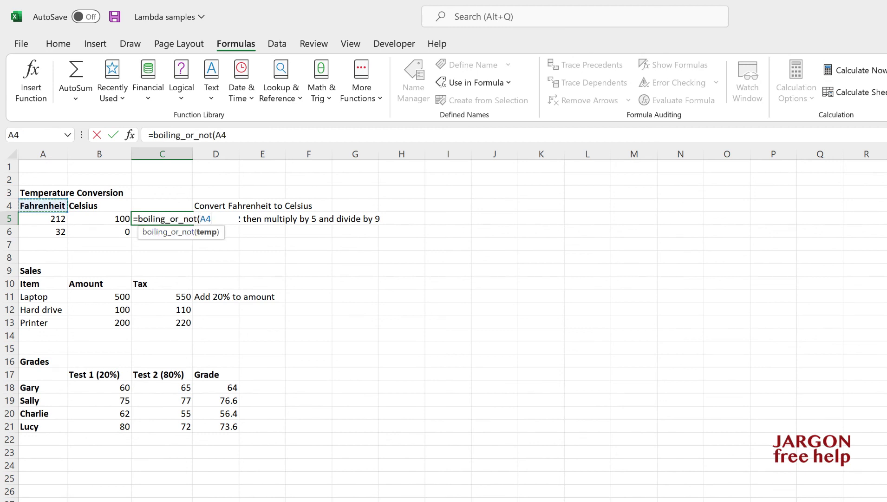
{"action": "left_click", "coordinate": [43, 218]}
{"action": "type", "text": ")"}
{"action": "key", "text": "Return"}
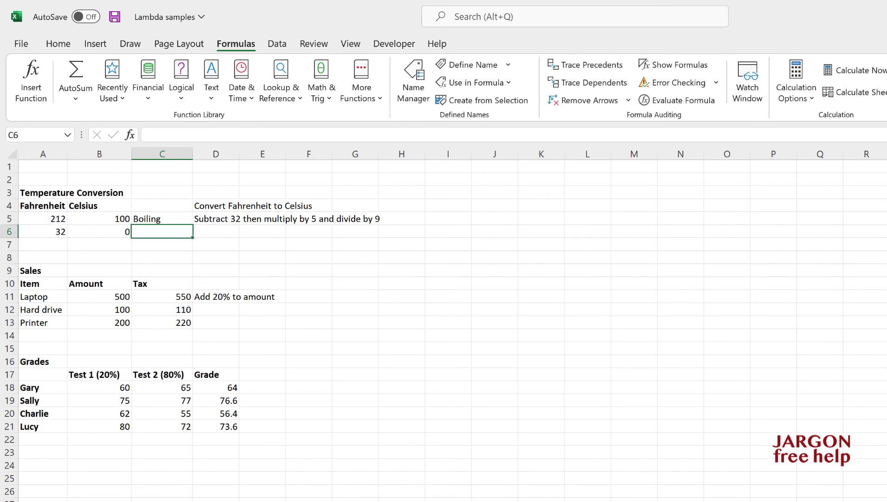
- Fill the formula down to C6, showing Boiling for 212 and Notboiling for 32
{"action": "key", "text": "Up"}
{"action": "key", "text": "shift+Down"}
{"action": "key", "text": "ctrl+d"}
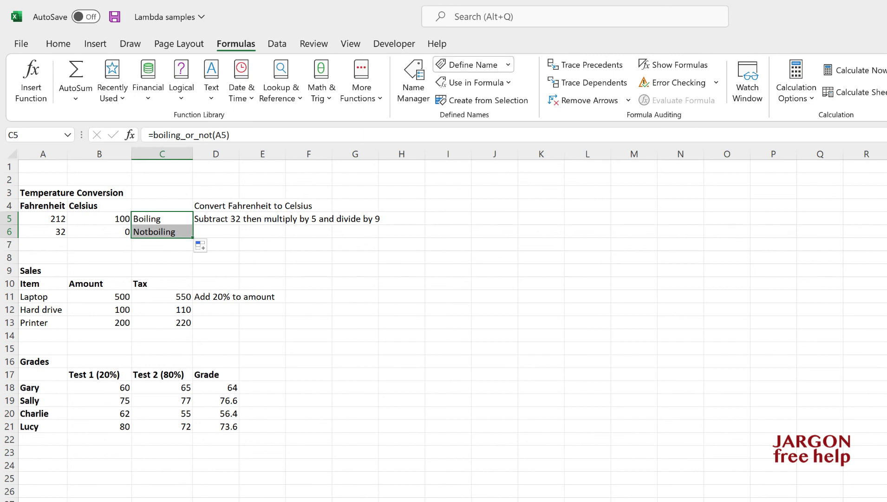
{"action": "left_click", "coordinate": [414, 83]}
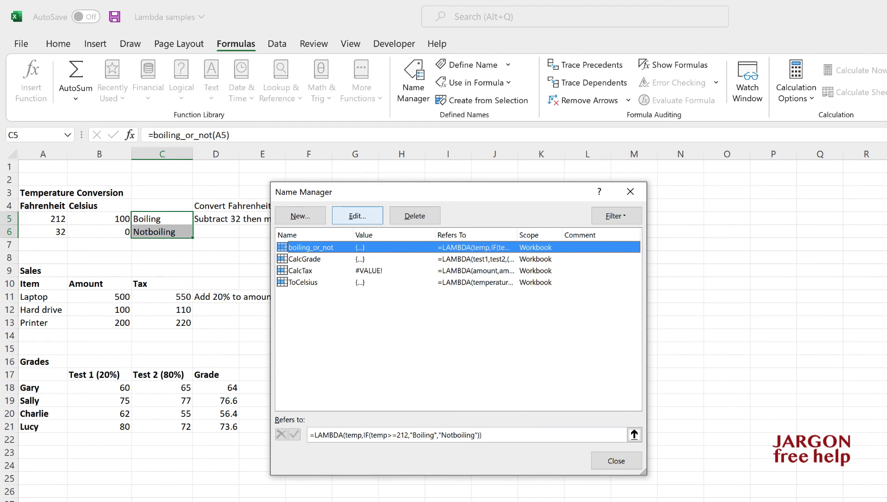
- Edit boiling_or_not so it returns "Not boiling" with a space instead of "Notboiling"
{"action": "left_click", "coordinate": [357, 215]}
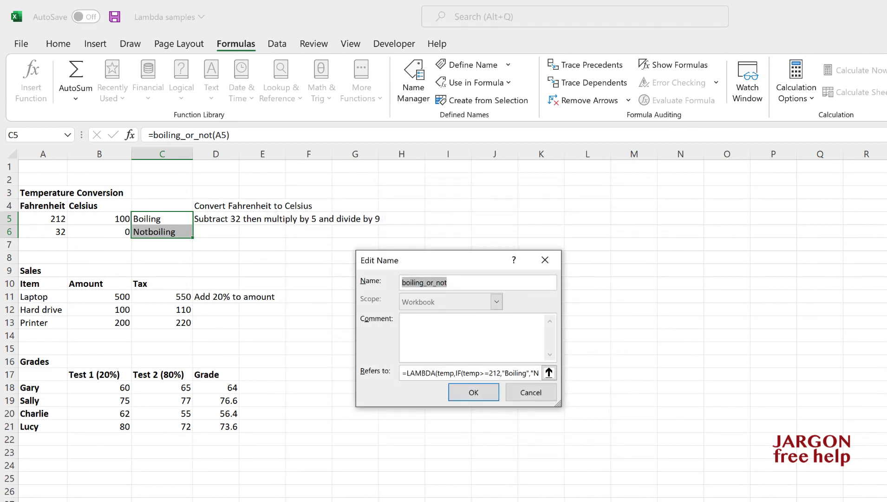
{"action": "left_click", "coordinate": [497, 373]}
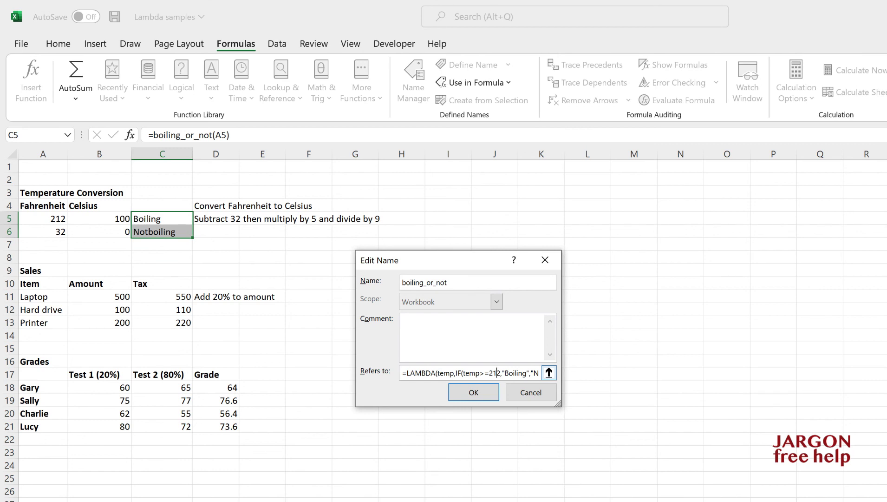
{"action": "key", "text": "Right"}
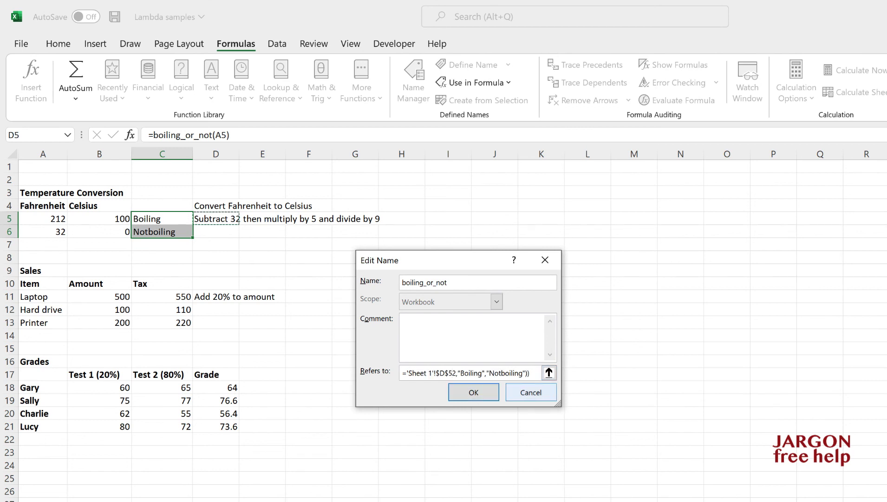
{"action": "left_click", "coordinate": [530, 392]}
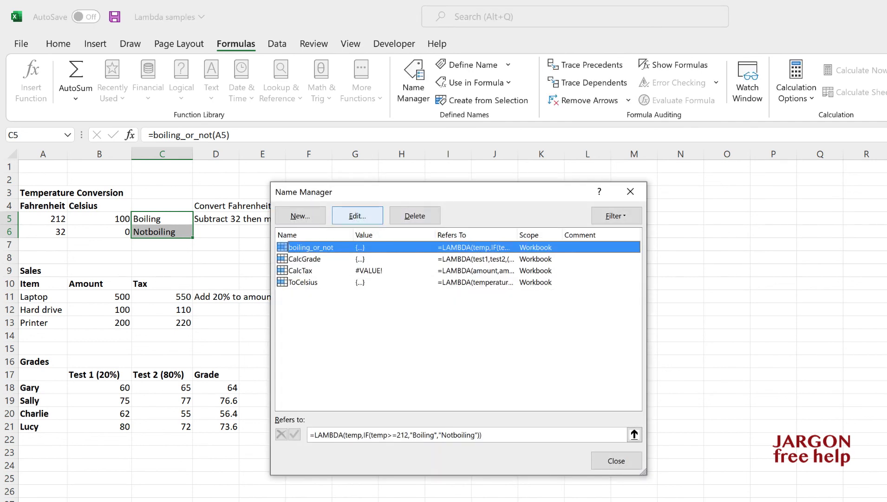
{"action": "left_click", "coordinate": [358, 215]}
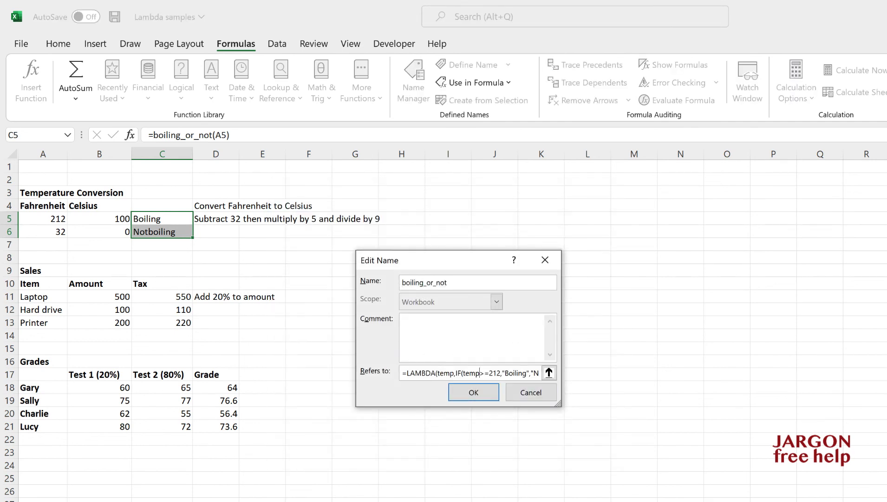
{"action": "left_click_drag", "start_coordinate": [480, 372], "coordinate": [528, 372]}
{"action": "left_click", "coordinate": [508, 372]}
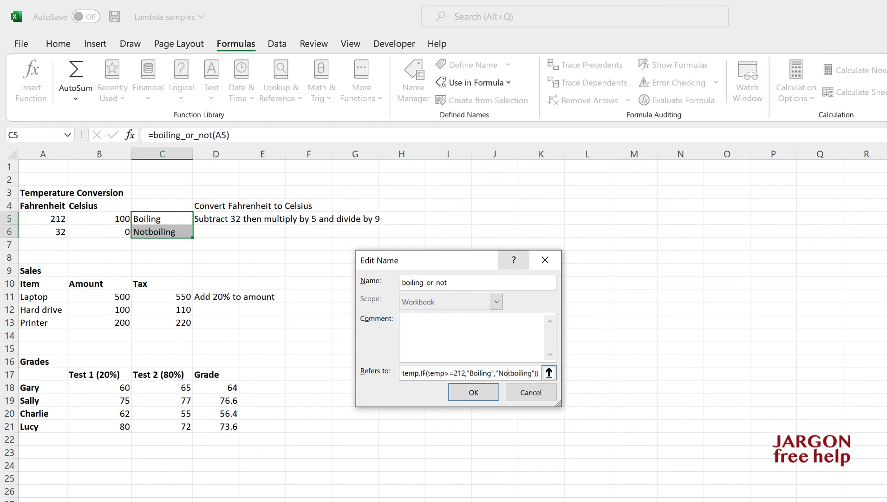
{"action": "key", "text": "Right"}
{"action": "key", "text": "Return"}
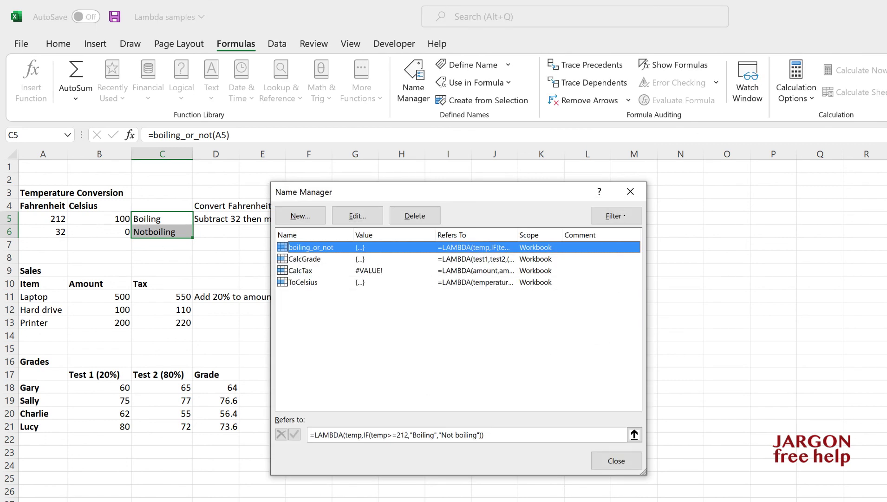
{"action": "key", "text": "Escape"}
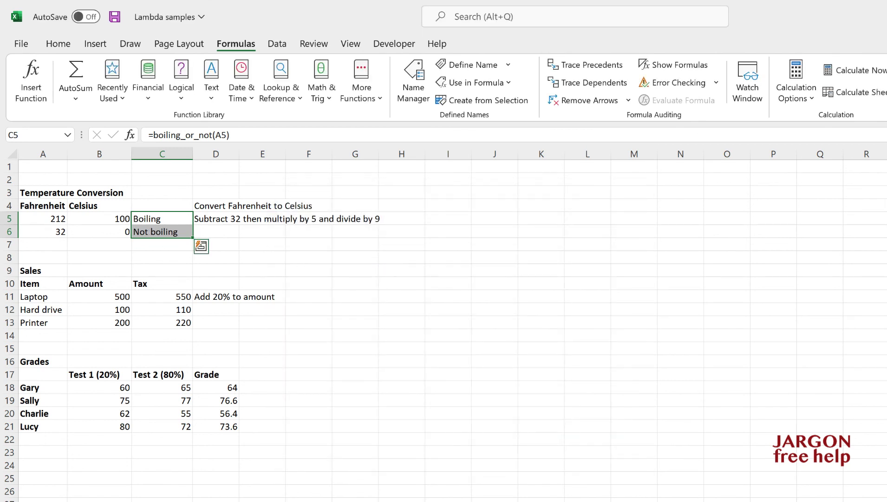